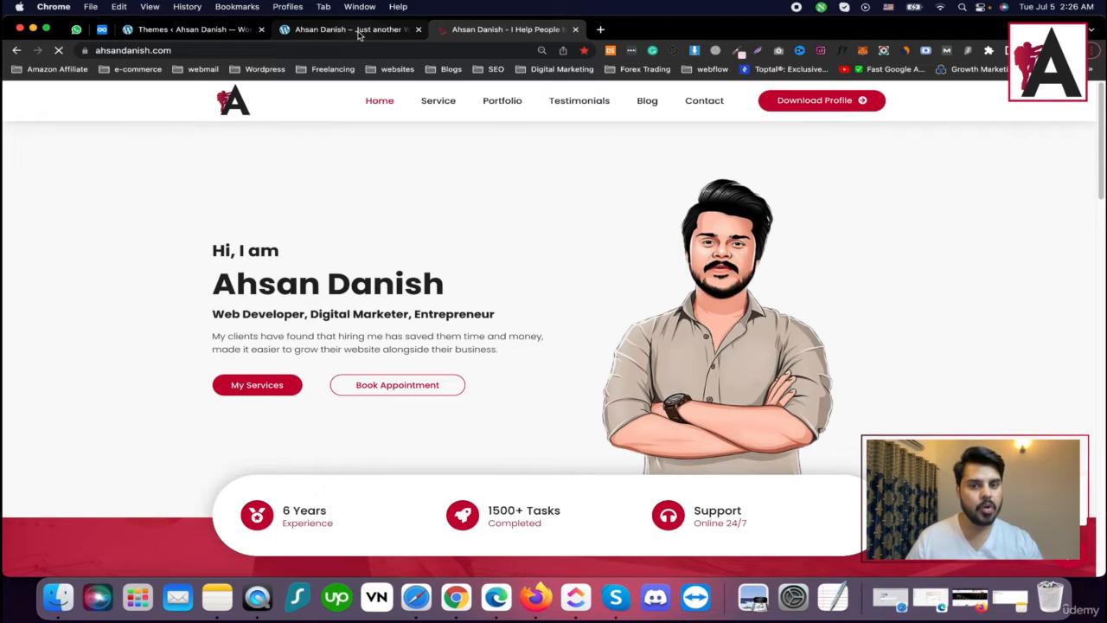
Step: Check the malecanvas.com header for a menu and open the Menus settings of the WordPress site
{"action": "left_click", "coordinate": [367, 33]}
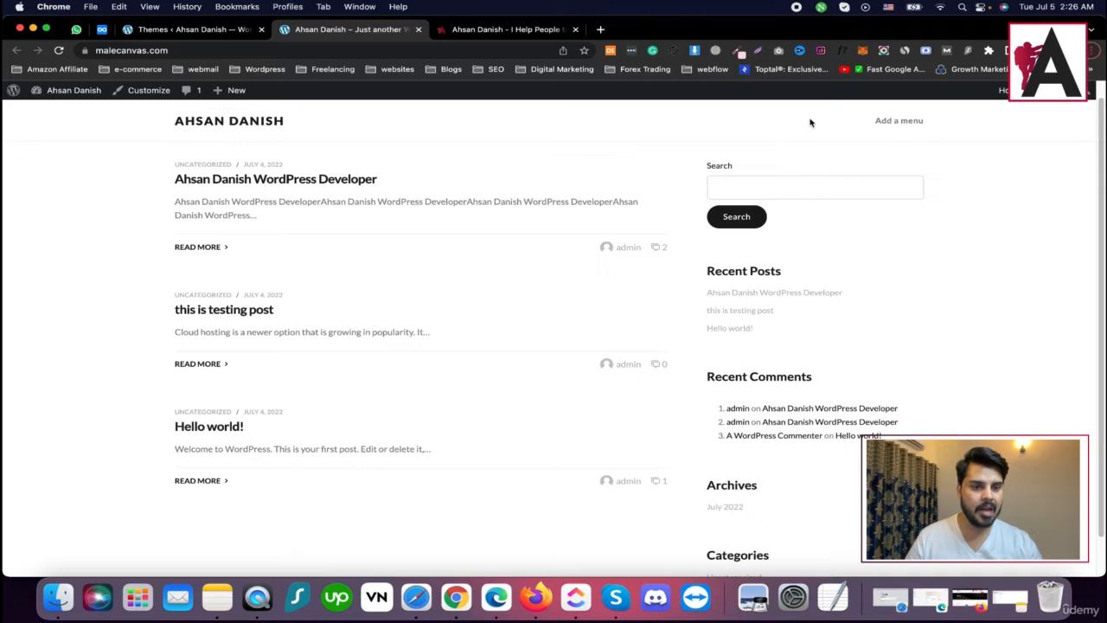
{"action": "left_click", "coordinate": [214, 31]}
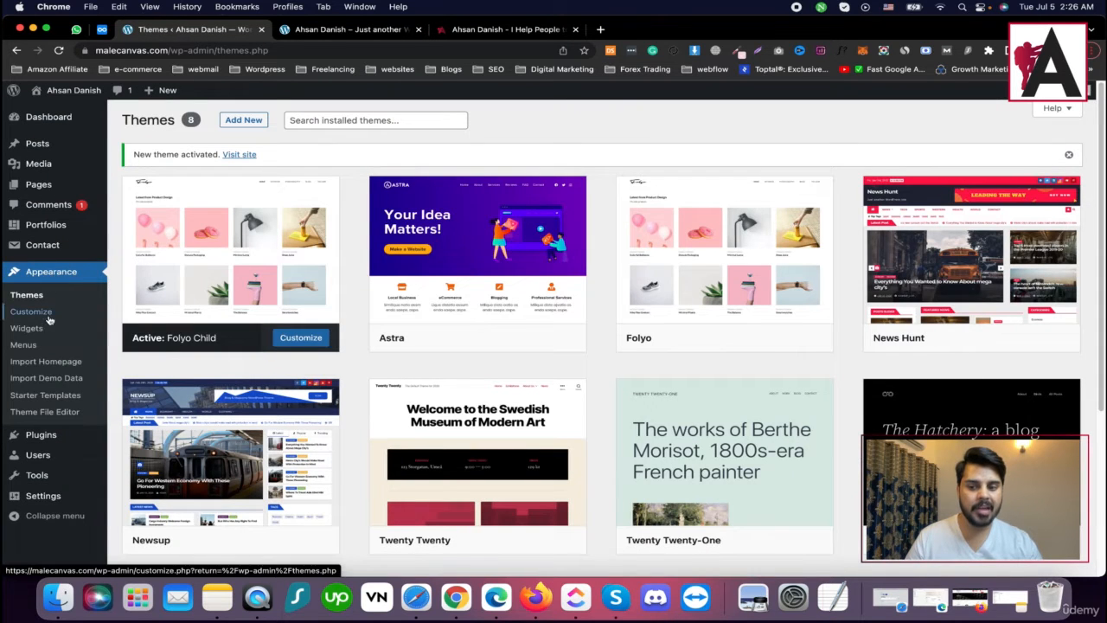
{"action": "left_click", "coordinate": [32, 346]}
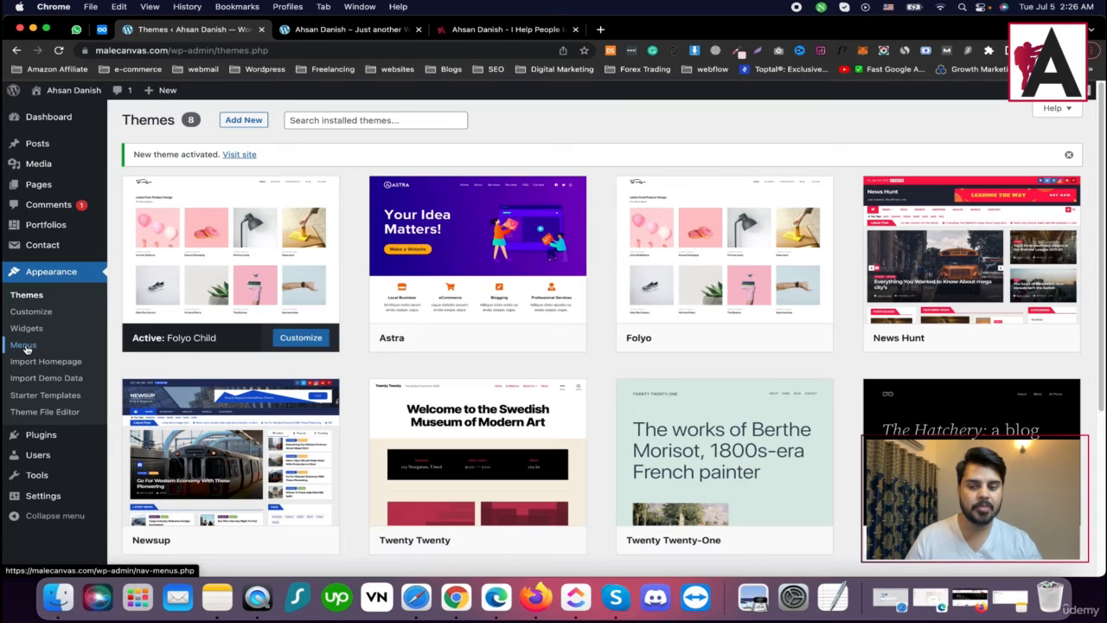
{"action": "left_click", "coordinate": [27, 349]}
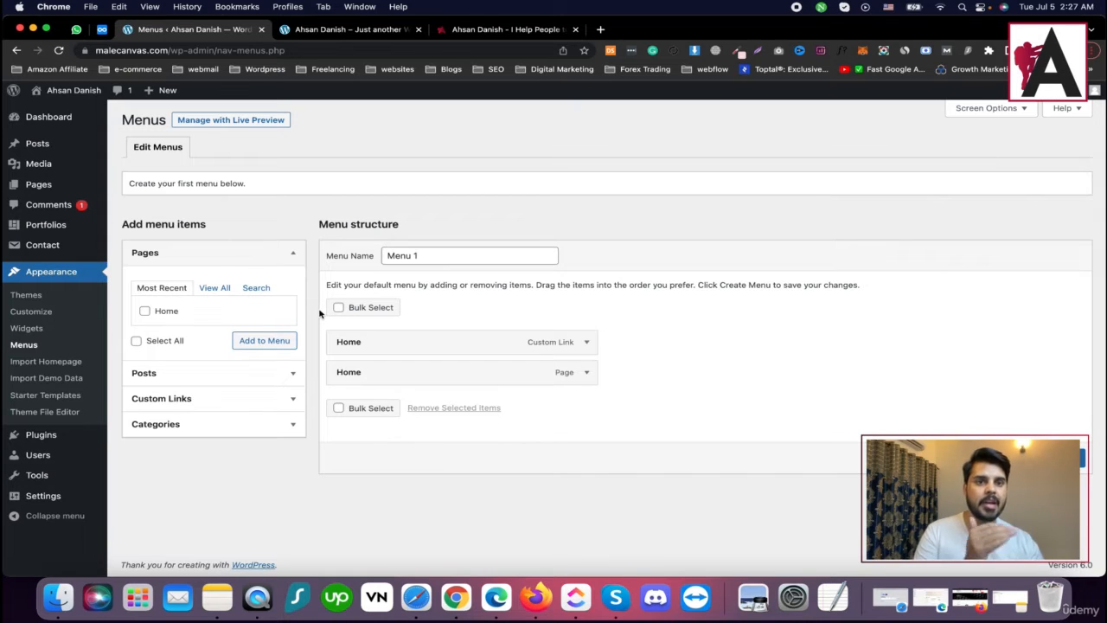
Step: Remove the Home custom link from the unsaved Menu 1 structure
{"action": "left_click", "coordinate": [213, 287]}
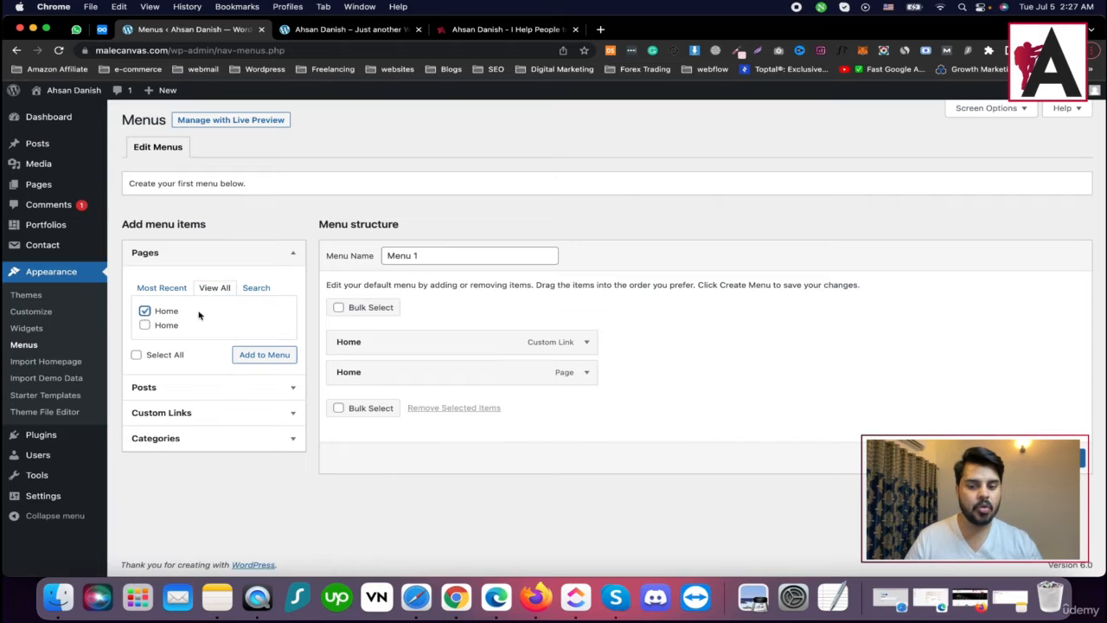
{"action": "left_click", "coordinate": [586, 342]}
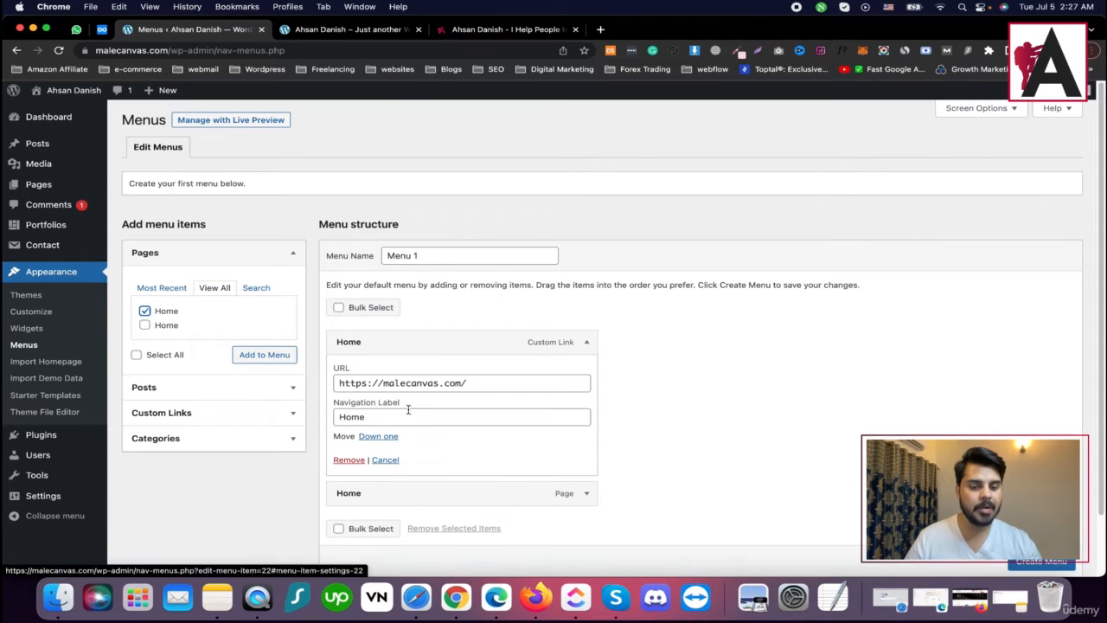
{"action": "left_click", "coordinate": [348, 460]}
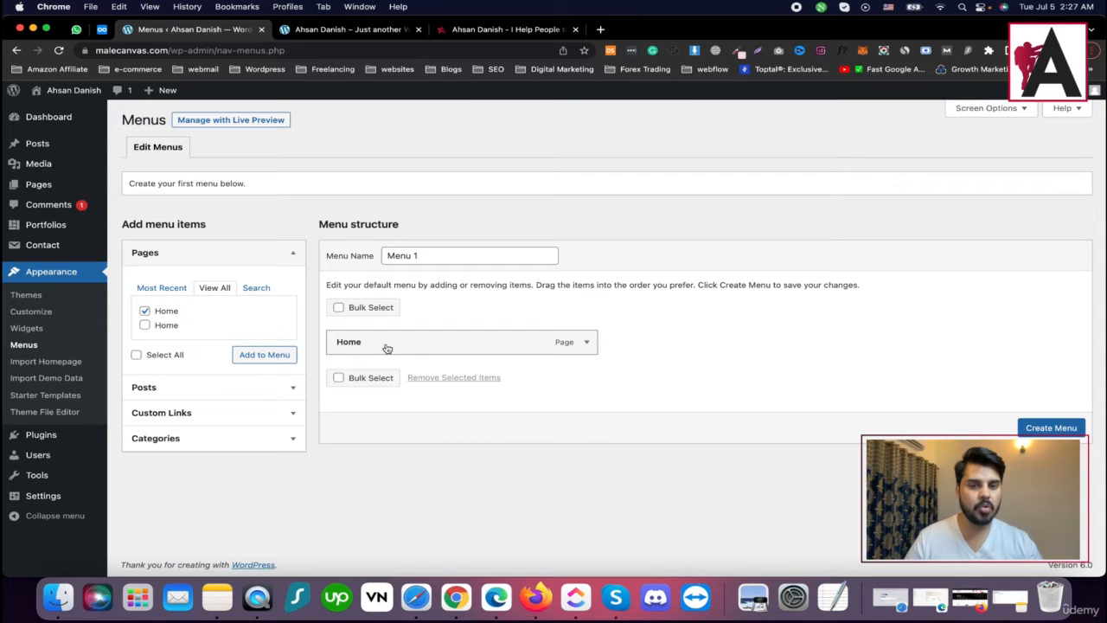
Step: Publish two new blank pages titled "About" and "Contact", working in a separate browser tab
{"action": "mouse_move", "coordinate": [43, 184]}
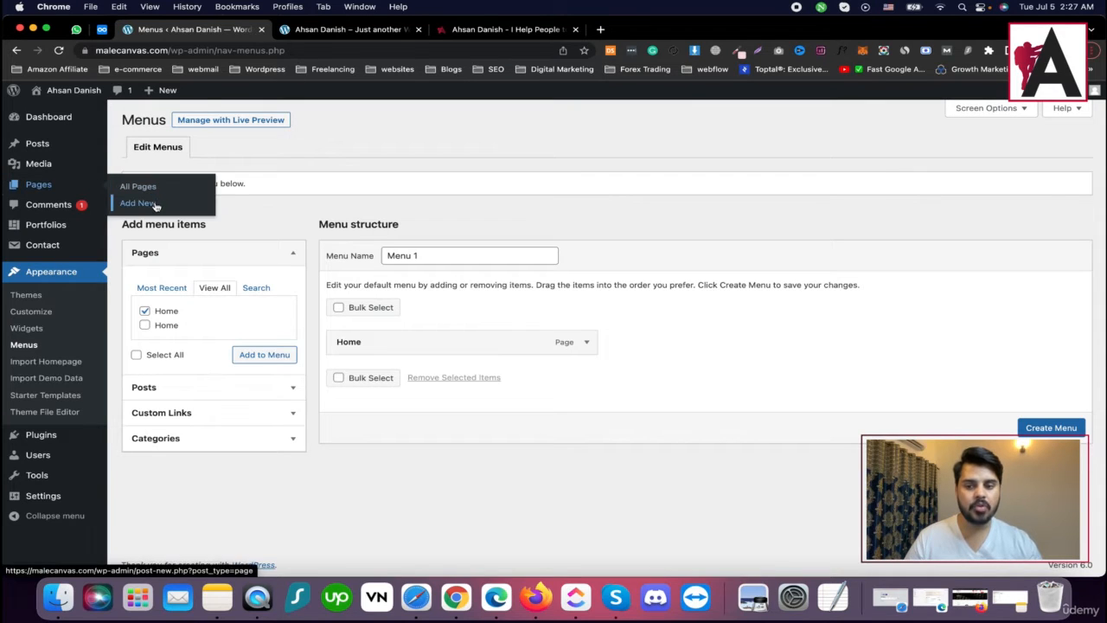
{"action": "right_click", "coordinate": [154, 206]}
{"action": "left_click", "coordinate": [203, 208]}
{"action": "left_click", "coordinate": [355, 32]}
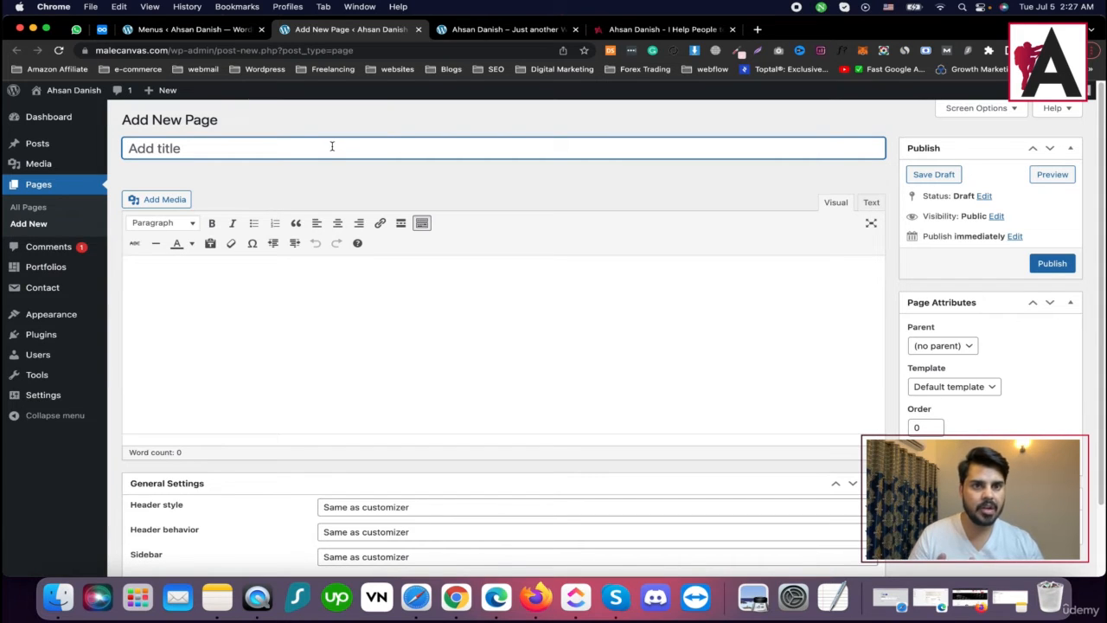
{"action": "type", "text": "About"}
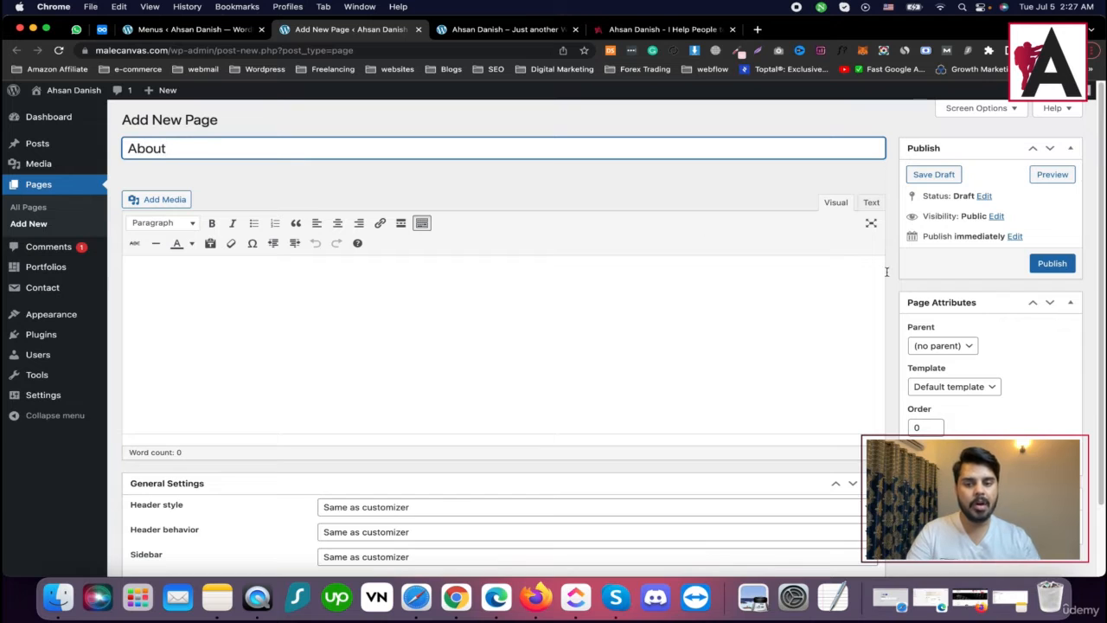
{"action": "left_click", "coordinate": [1055, 264]}
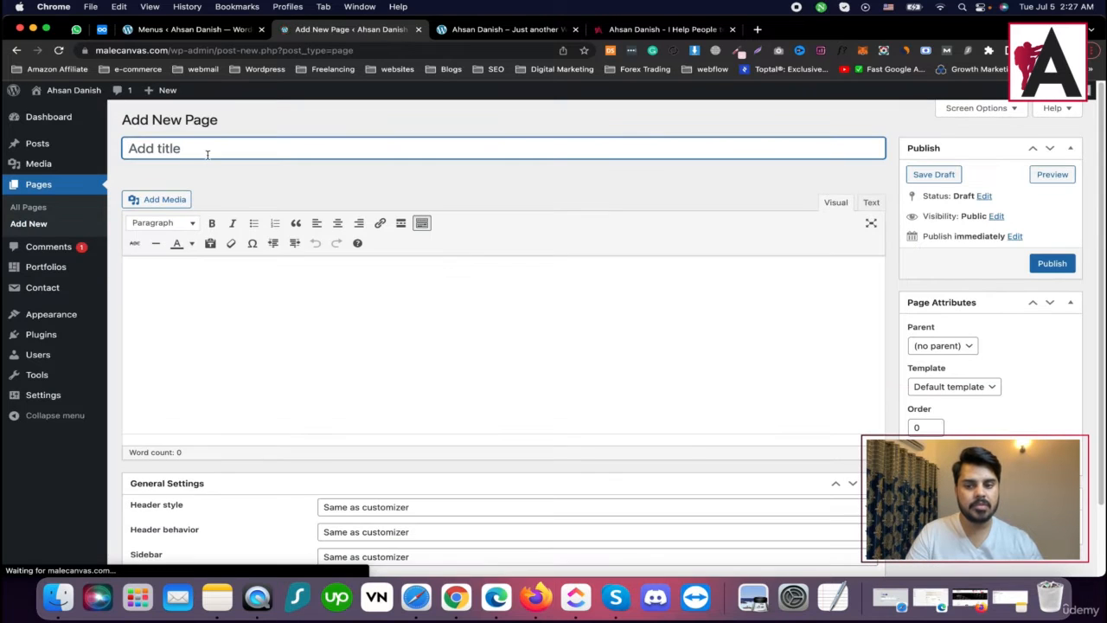
{"action": "type", "text": "Contact"}
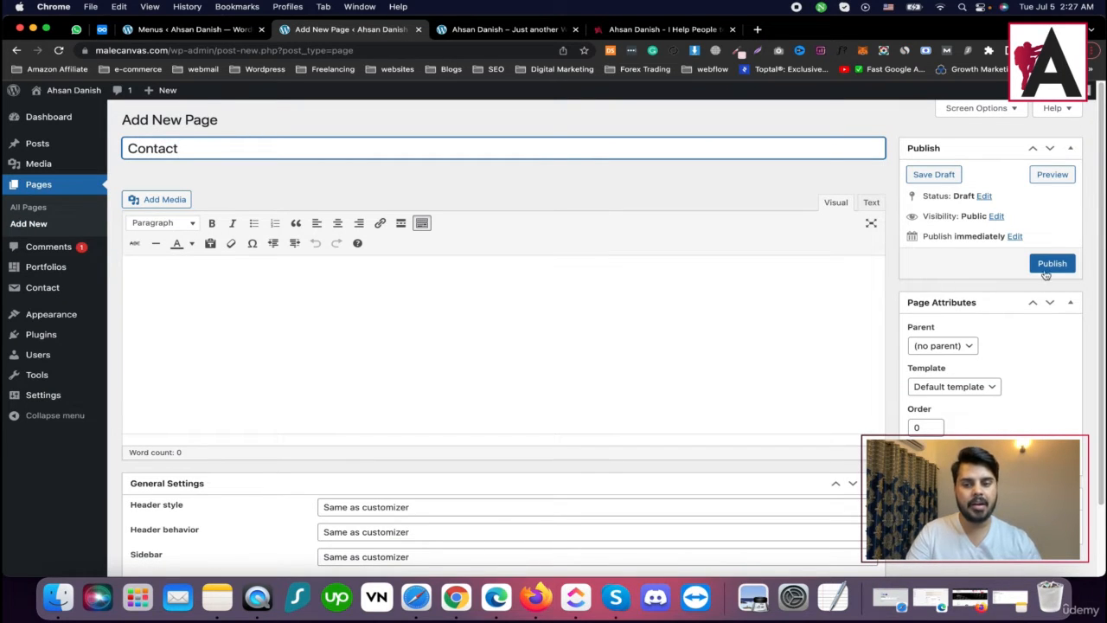
{"action": "left_click", "coordinate": [1048, 264]}
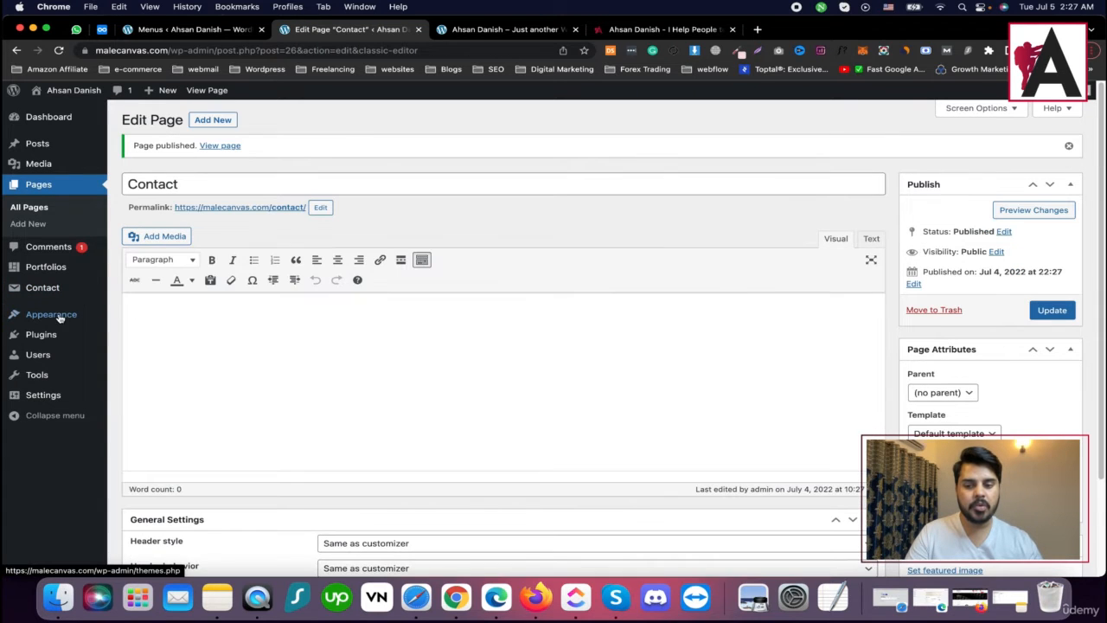
Step: Remove the Home custom link from the default menu items and create Menu 1 with the About, Contact and Home pages
{"action": "mouse_move", "coordinate": [59, 316]}
{"action": "left_click", "coordinate": [153, 366]}
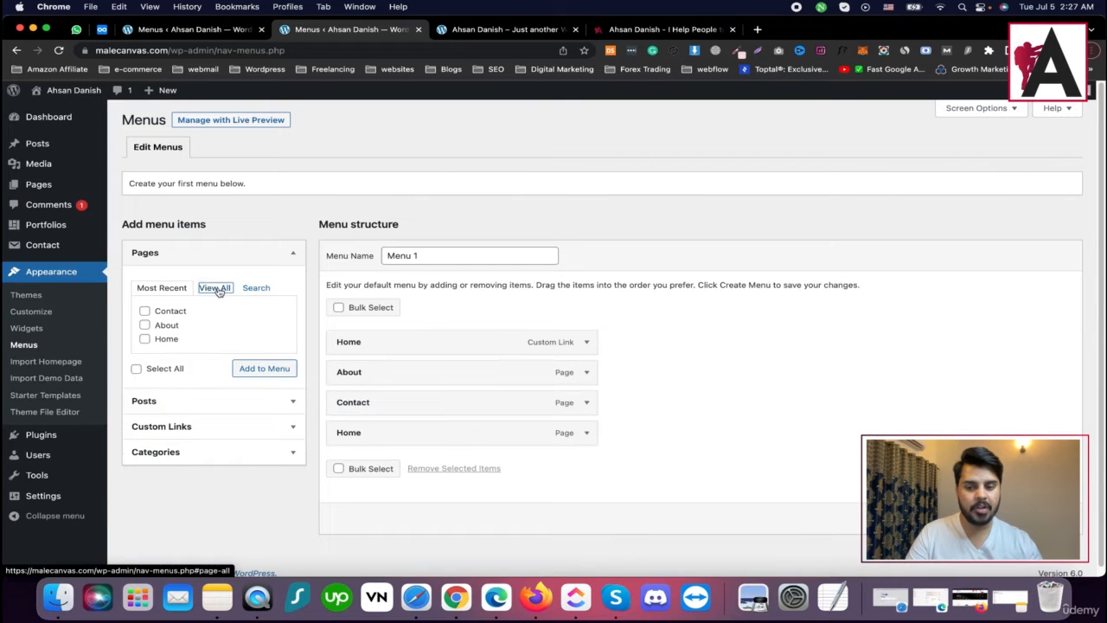
{"action": "left_click", "coordinate": [214, 287]}
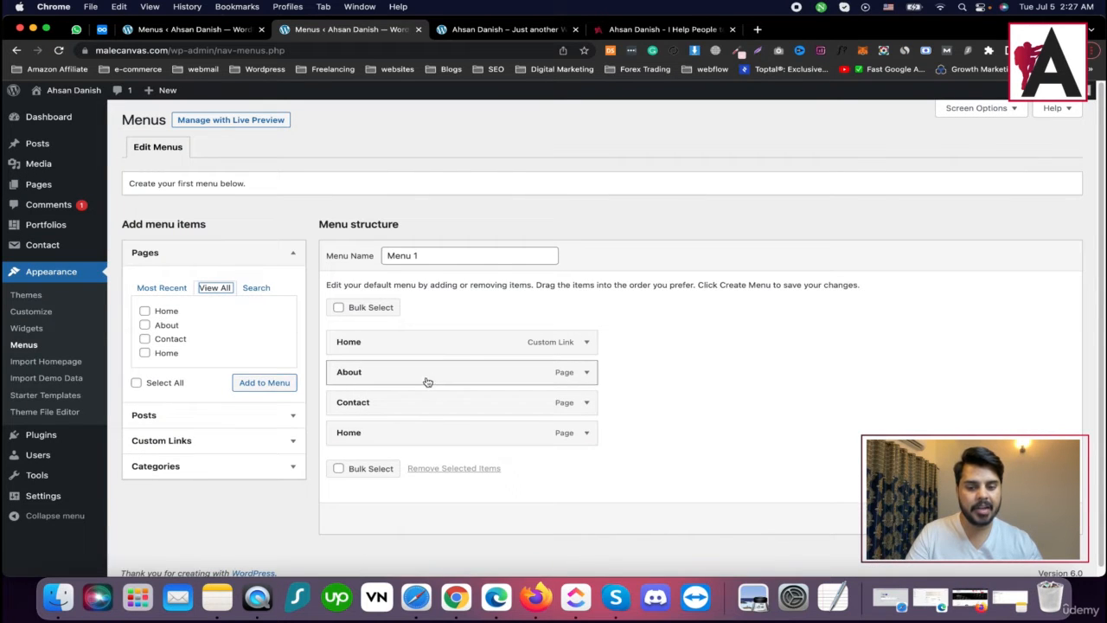
{"action": "left_click", "coordinate": [586, 342]}
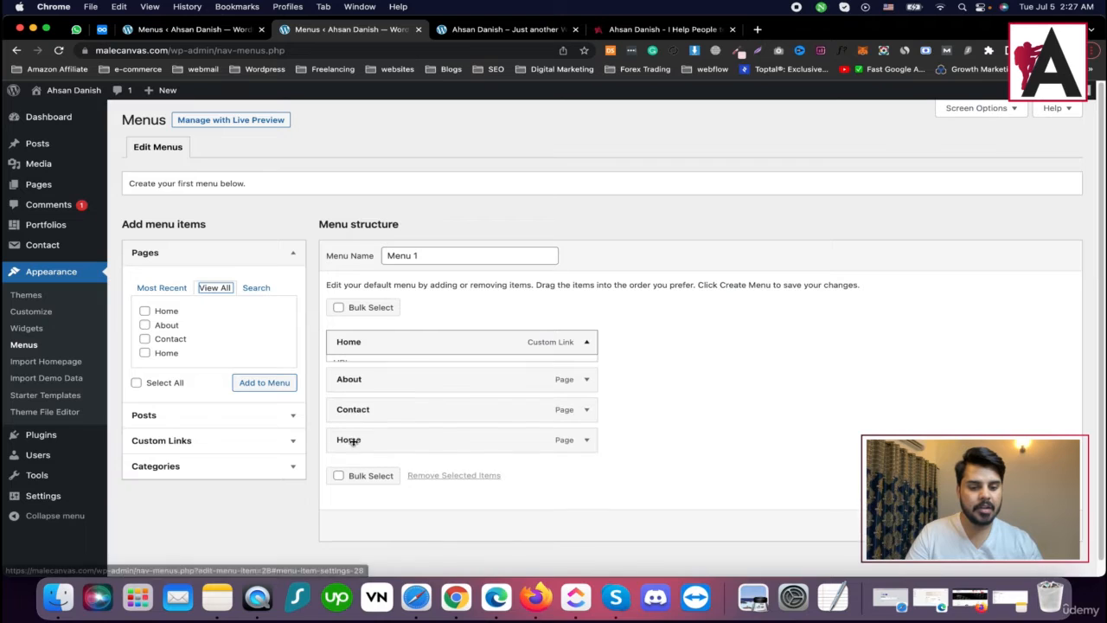
{"action": "left_click", "coordinate": [357, 460]}
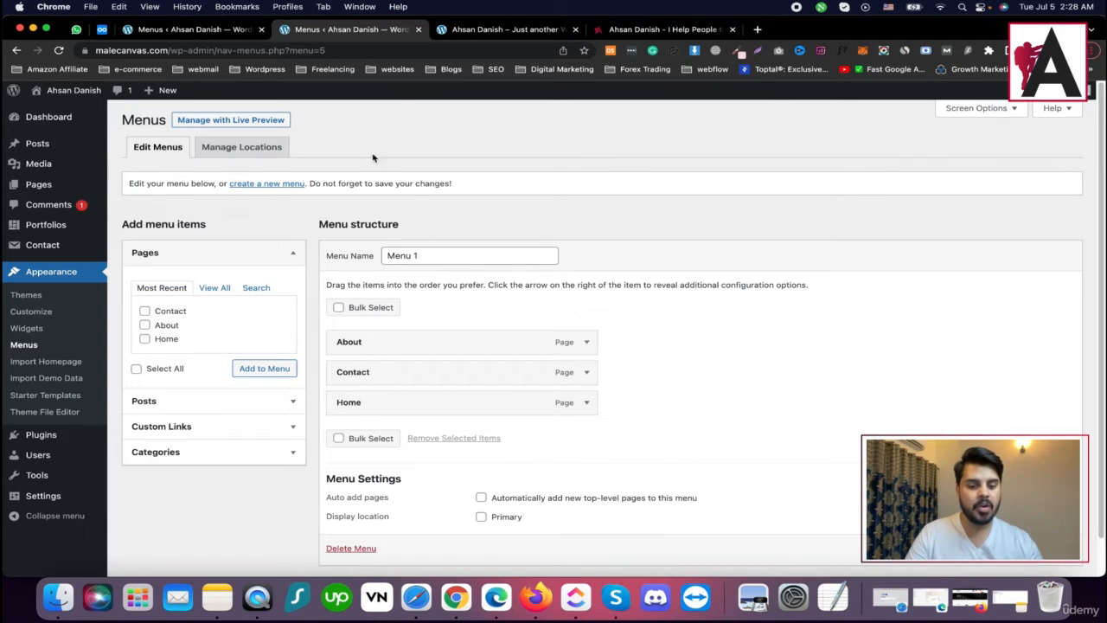
Step: Compare the live site's header with the display location setting of Menu 1
{"action": "left_click", "coordinate": [484, 29]}
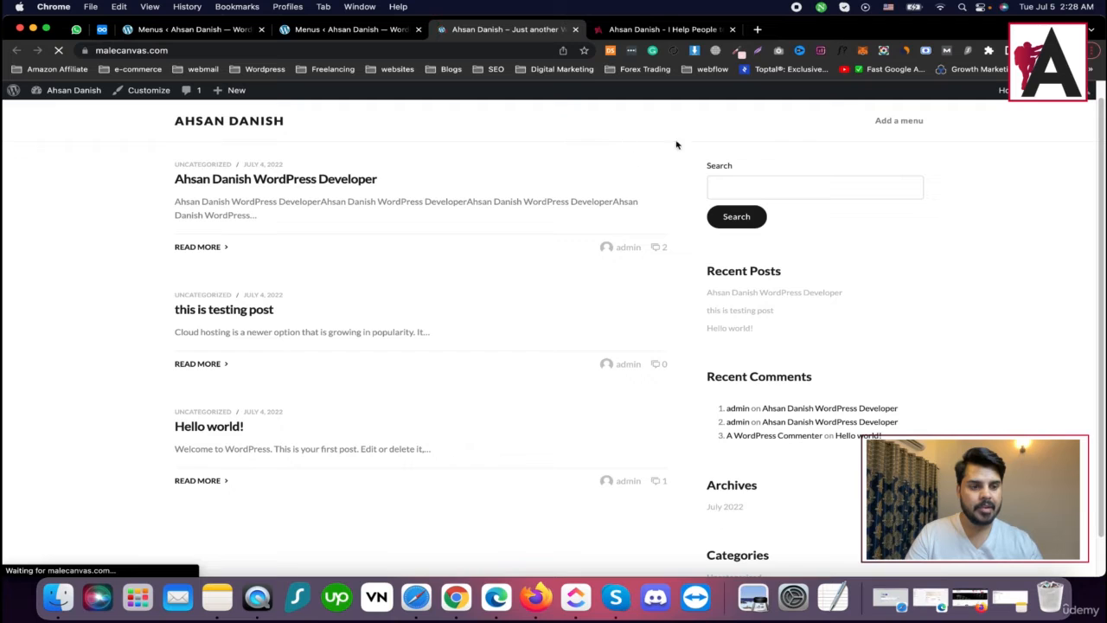
{"action": "left_click", "coordinate": [328, 29]}
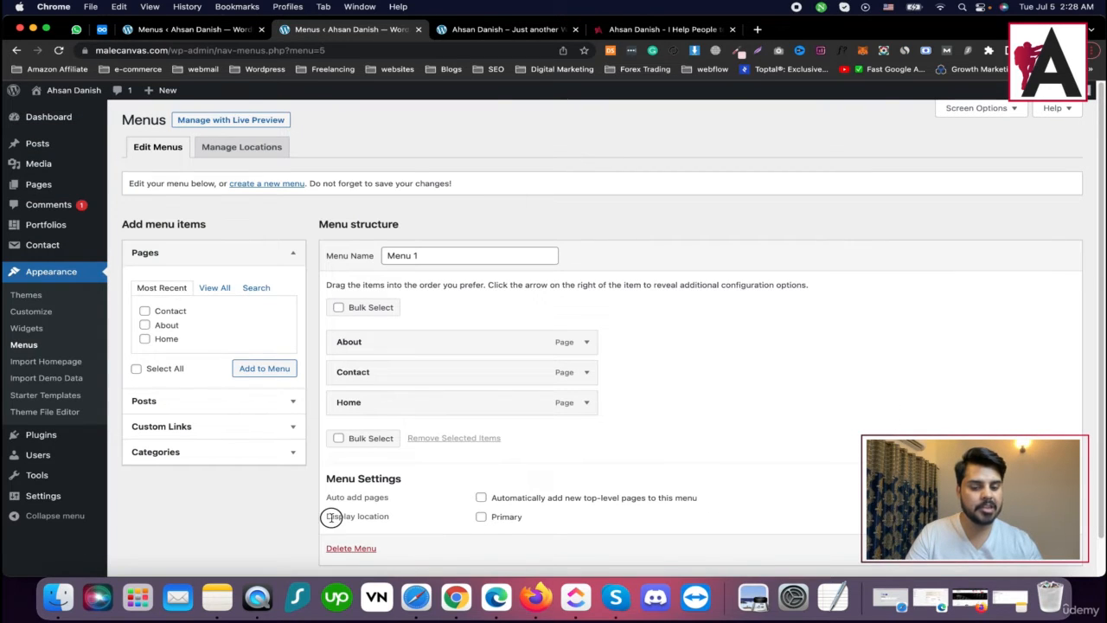
{"action": "left_click", "coordinate": [490, 29]}
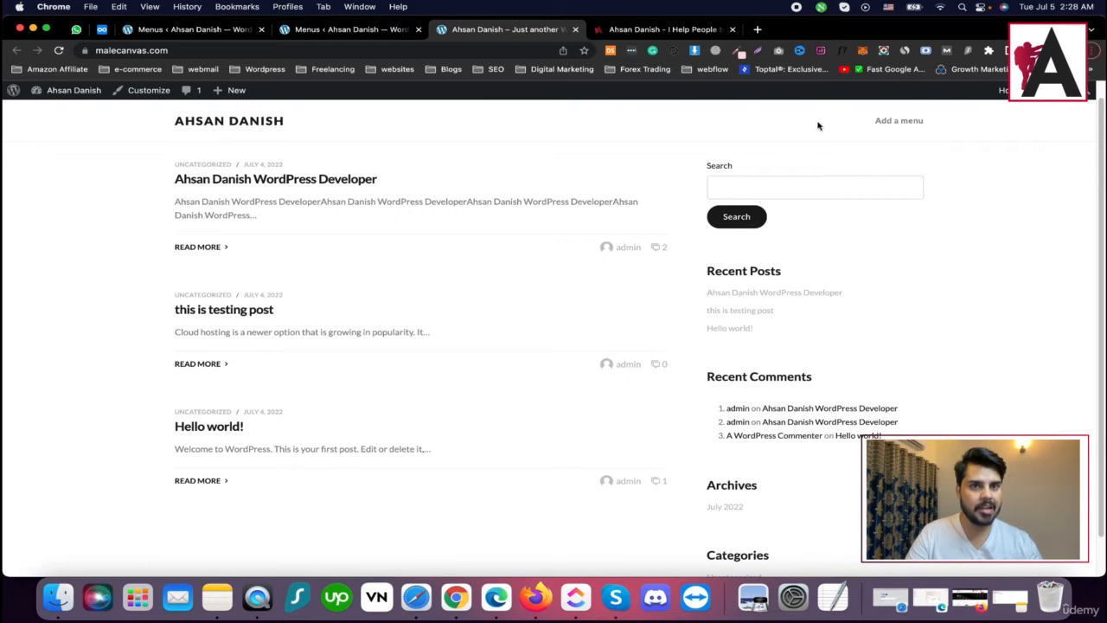
Step: Assign Menu 1 to the Primary display location, save it and reload the live site
{"action": "left_click", "coordinate": [320, 35]}
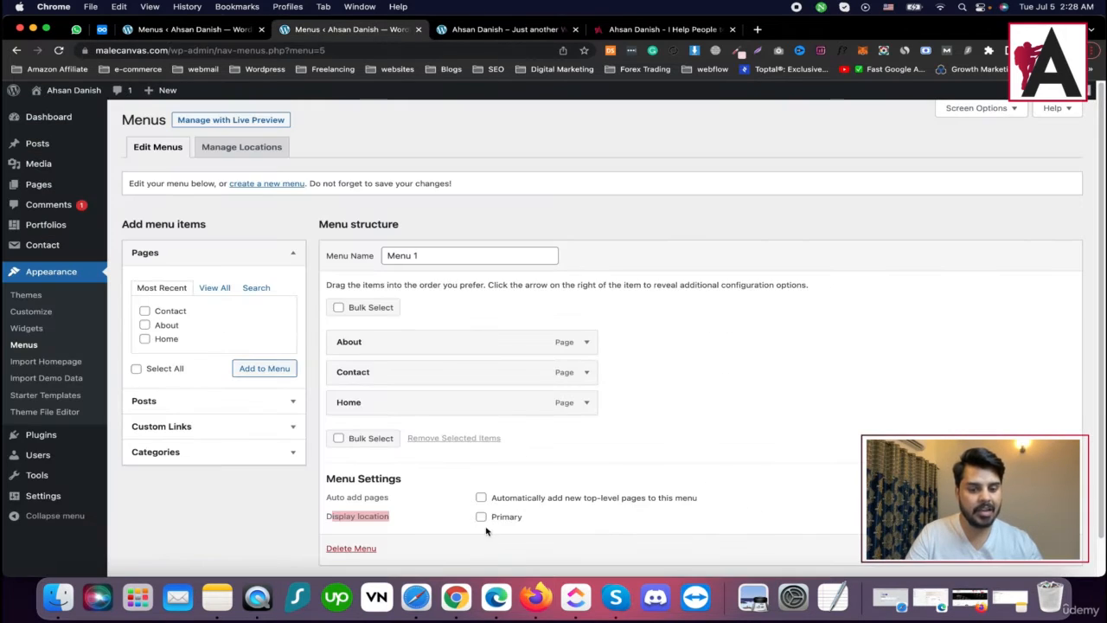
{"action": "scroll", "coordinate": [613, 325], "scroll_direction": "down", "scroll_amount": 1}
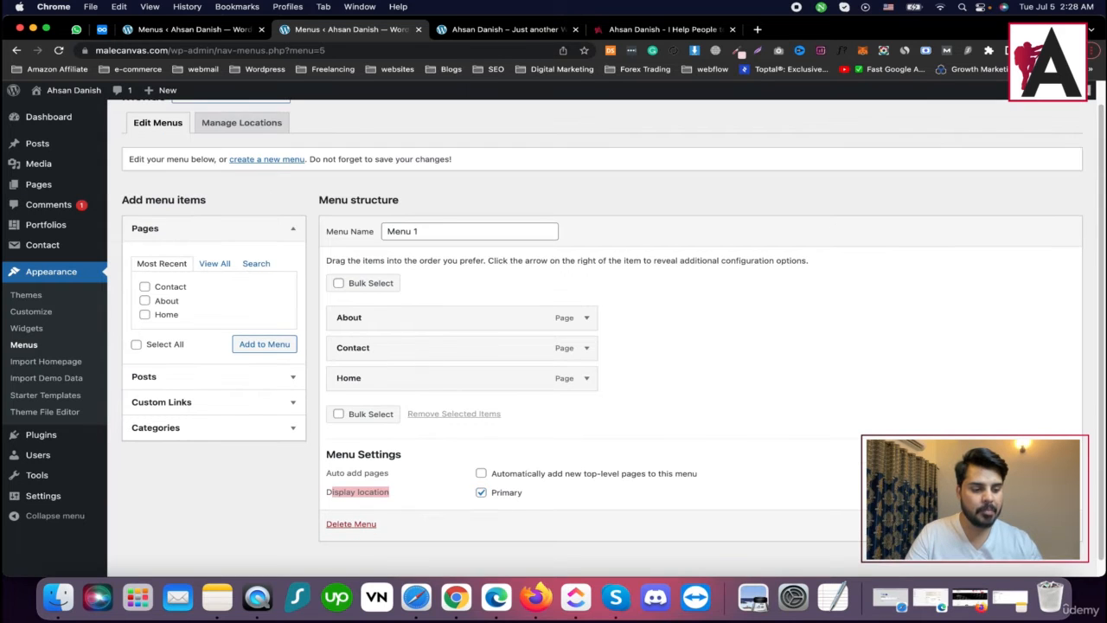
{"action": "left_click", "coordinate": [490, 29]}
{"action": "left_click", "coordinate": [57, 50]}
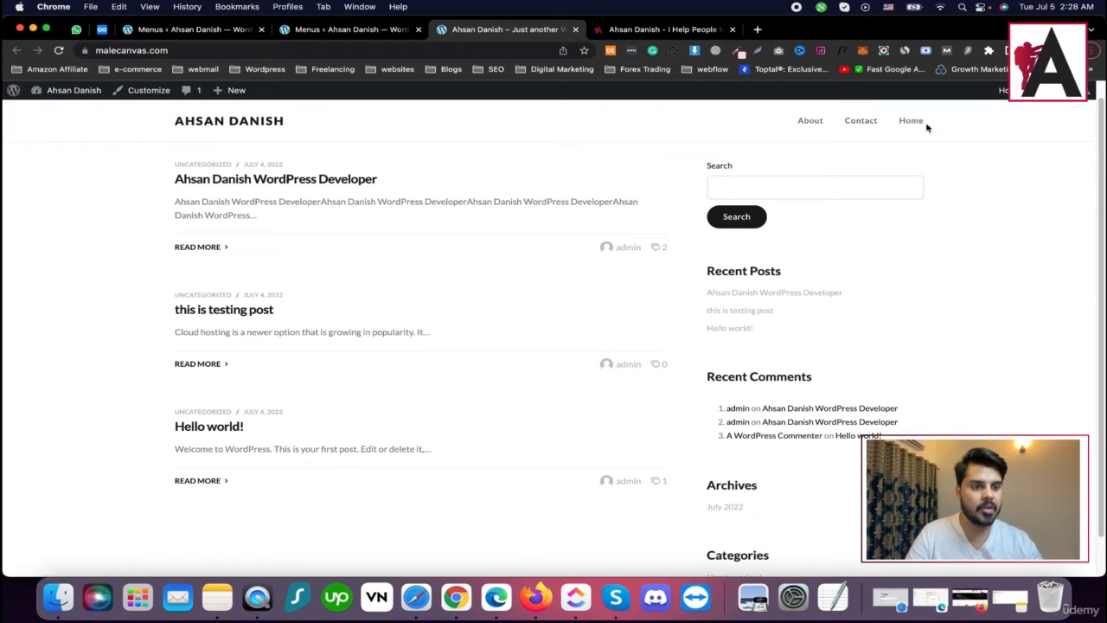
Step: Move Home above About in Menu 1, save the menu and check the order on the reloaded site
{"action": "left_click", "coordinate": [359, 30]}
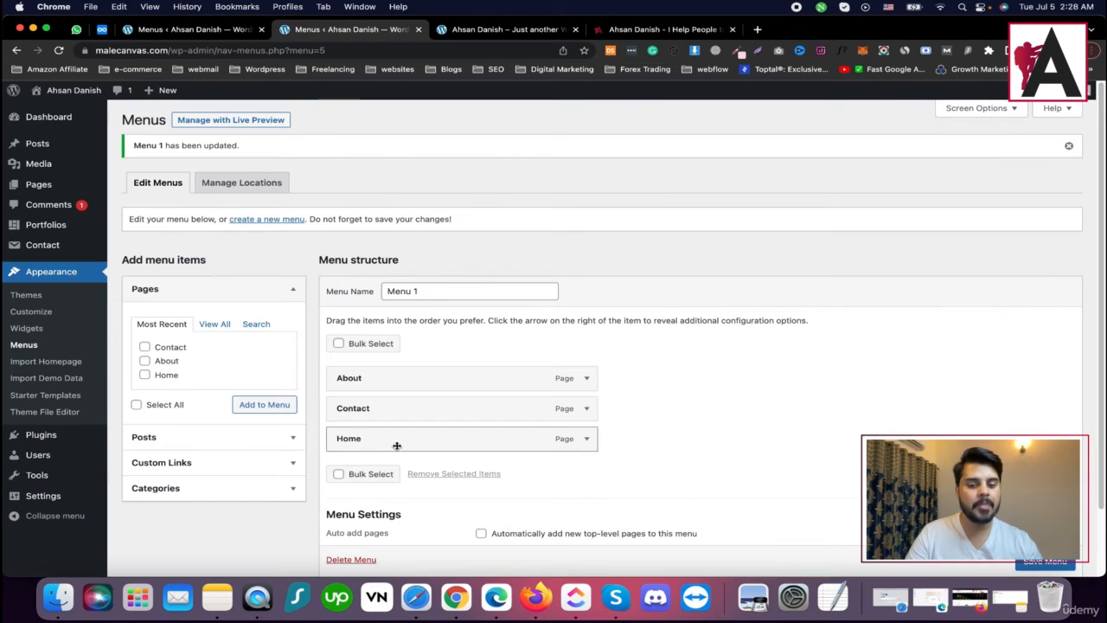
{"action": "left_click_drag", "start_coordinate": [395, 442], "coordinate": [396, 382]}
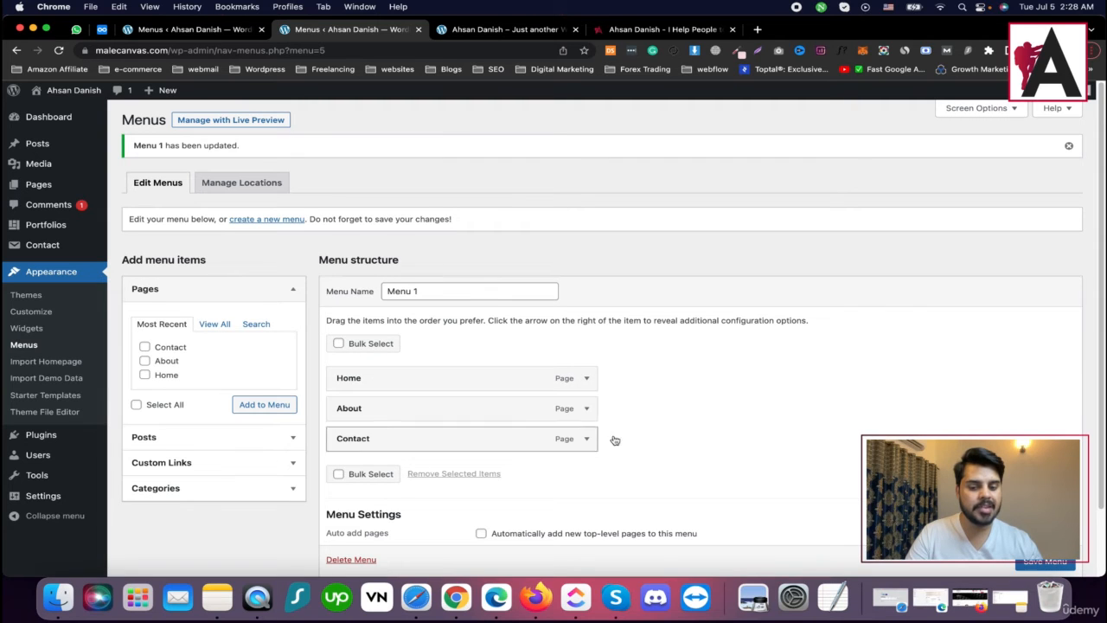
{"action": "left_click", "coordinate": [1055, 564]}
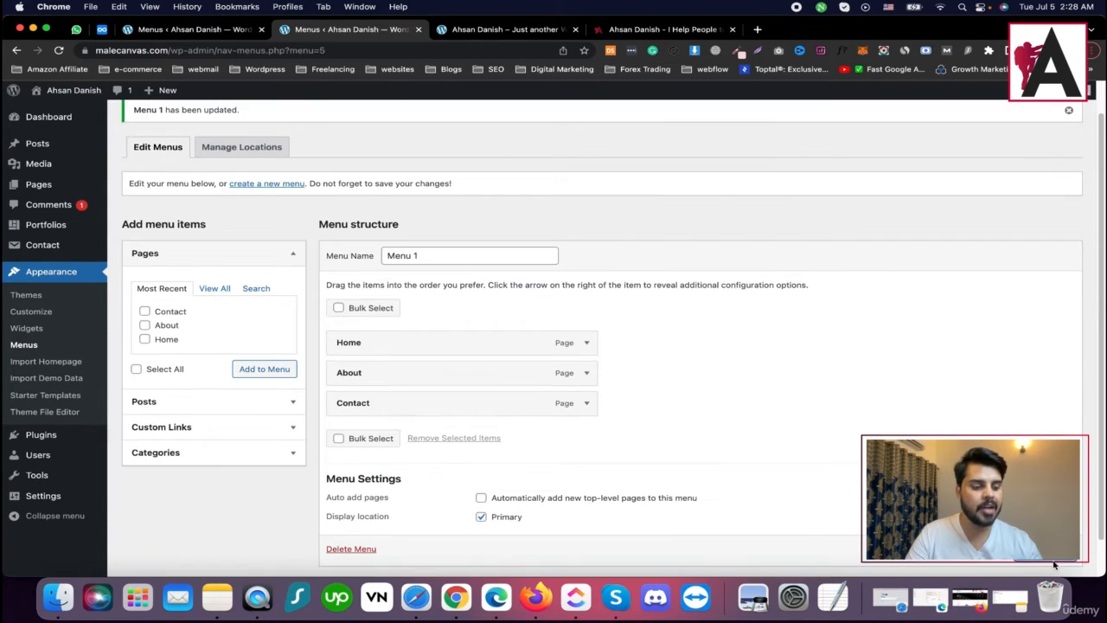
{"action": "left_click", "coordinate": [484, 31]}
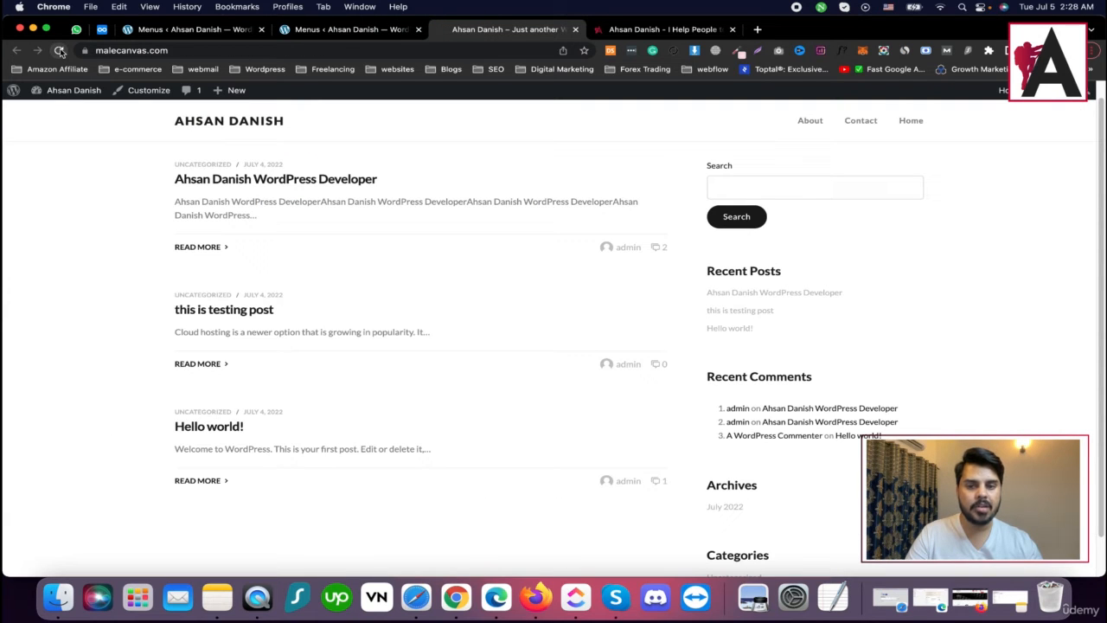
{"action": "left_click", "coordinate": [644, 31]}
{"action": "left_click", "coordinate": [505, 29]}
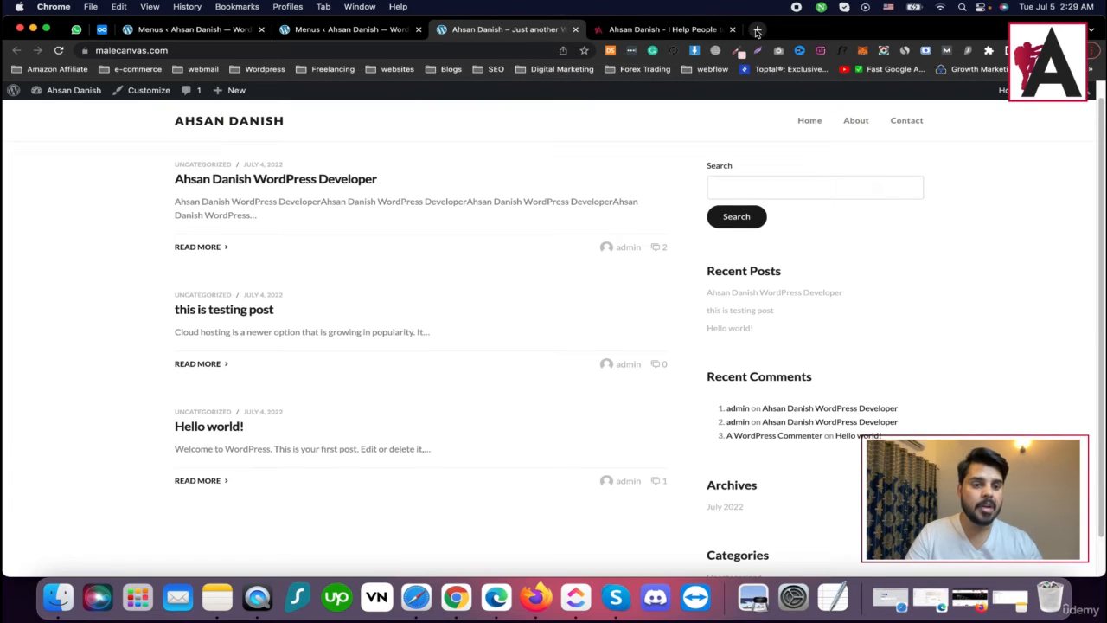
Step: Search Google for "new" to examine the More submenu on the New Scientist site, and return to the Menu 1 editor
{"action": "left_click", "coordinate": [757, 31]}
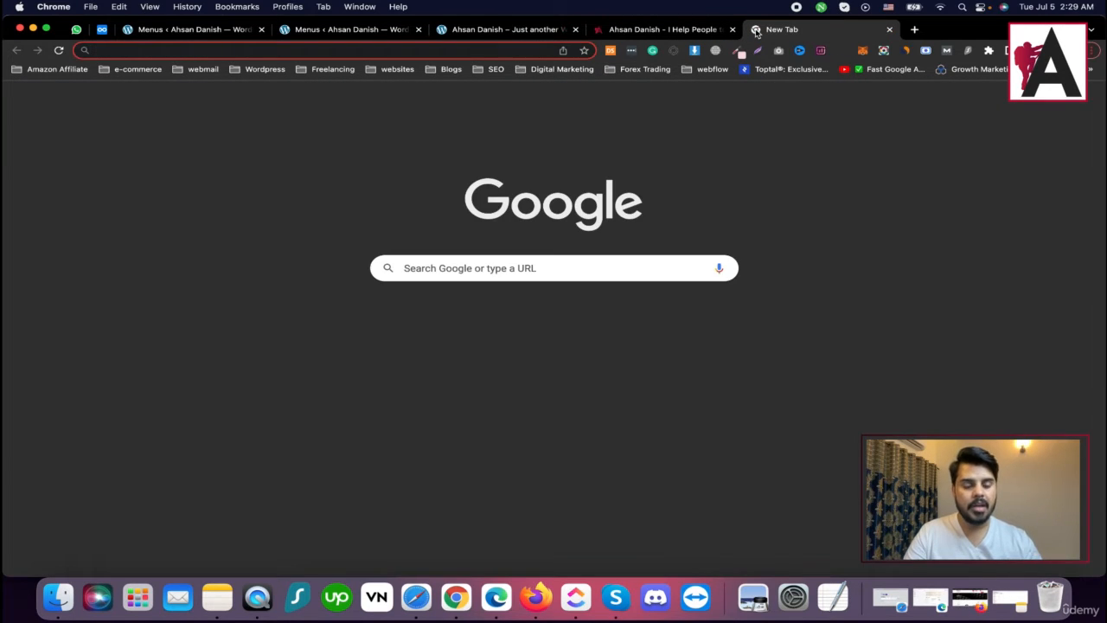
{"action": "type", "text": "new"}
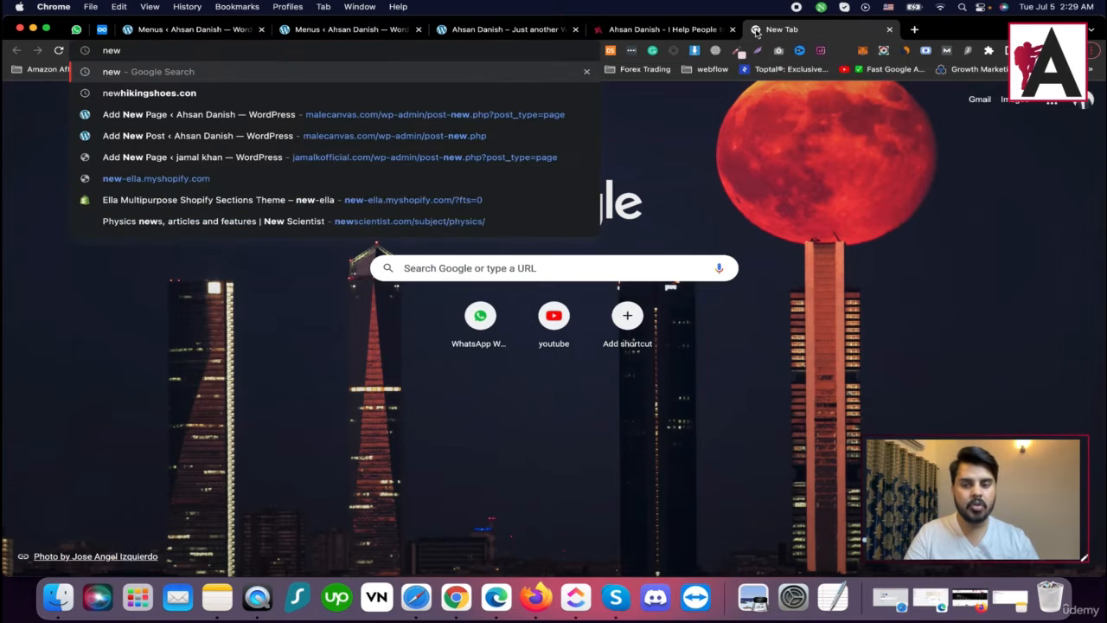
{"action": "key", "text": "Return"}
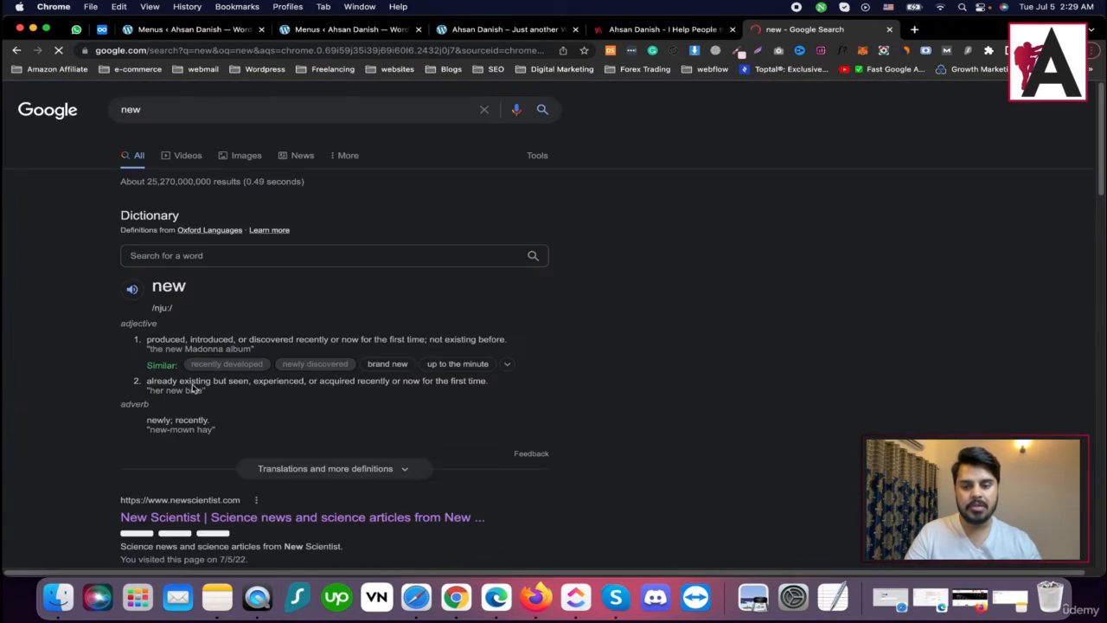
{"action": "left_click", "coordinate": [242, 518]}
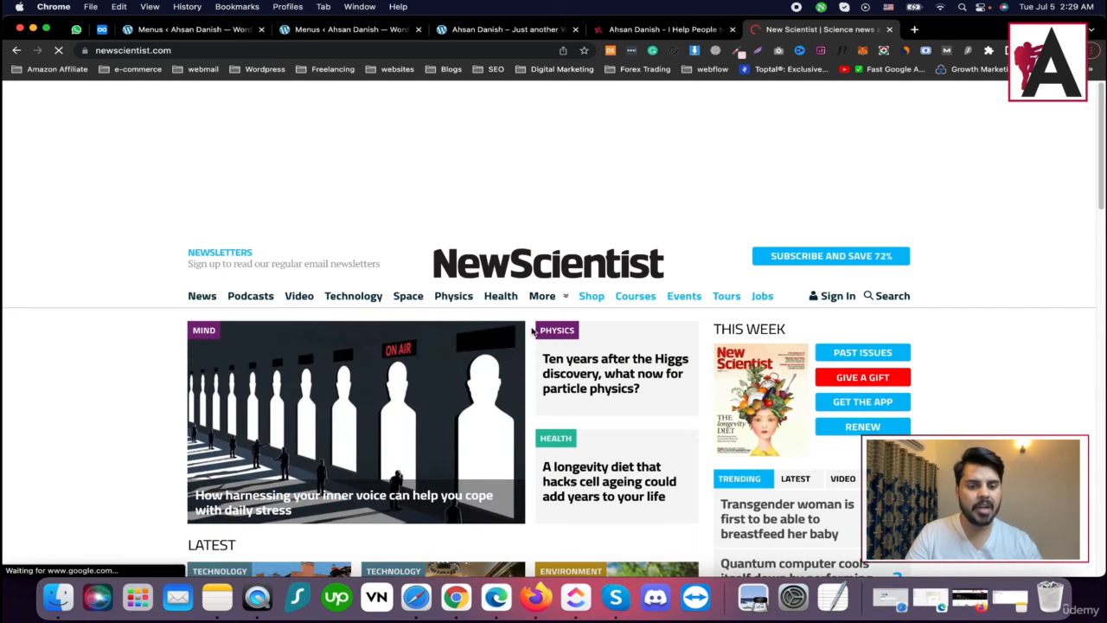
{"action": "left_click", "coordinate": [562, 298]}
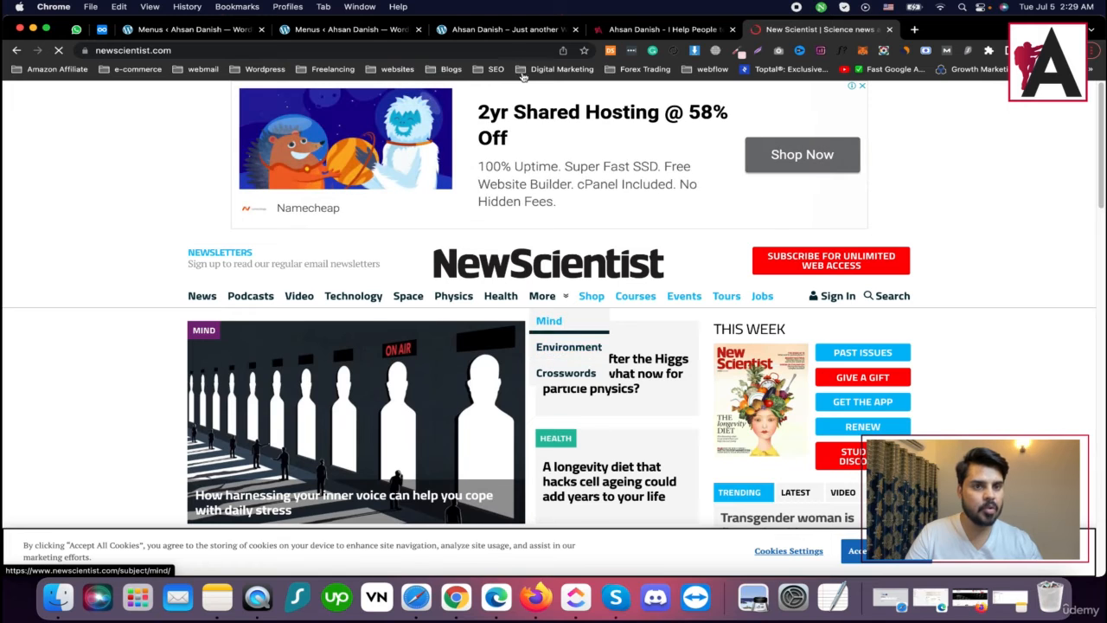
{"action": "left_click", "coordinate": [500, 29]}
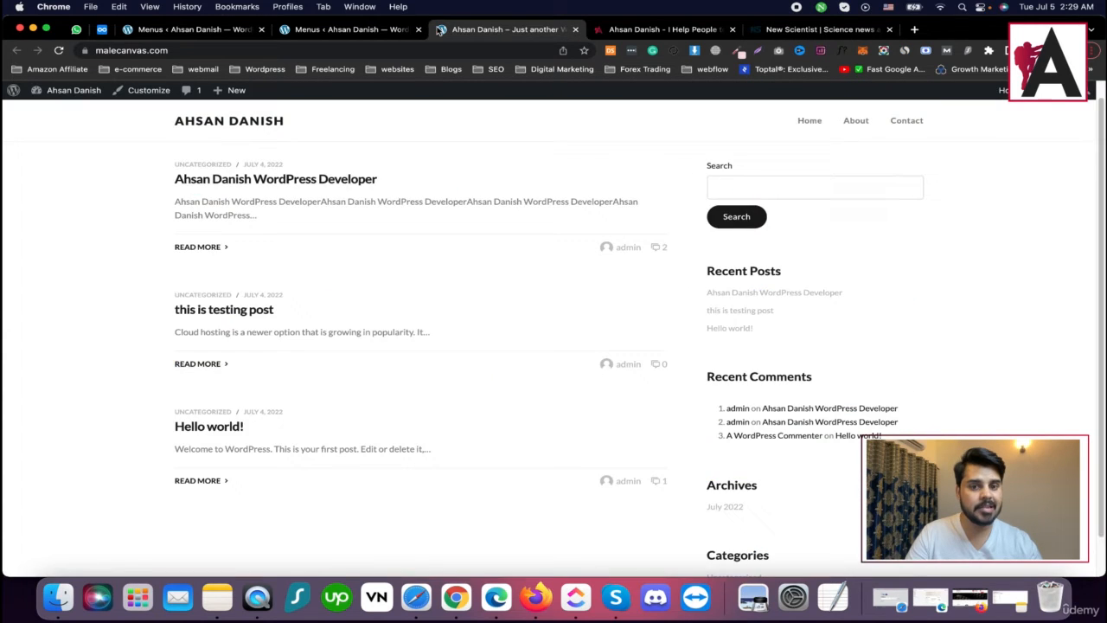
{"action": "left_click", "coordinate": [385, 31]}
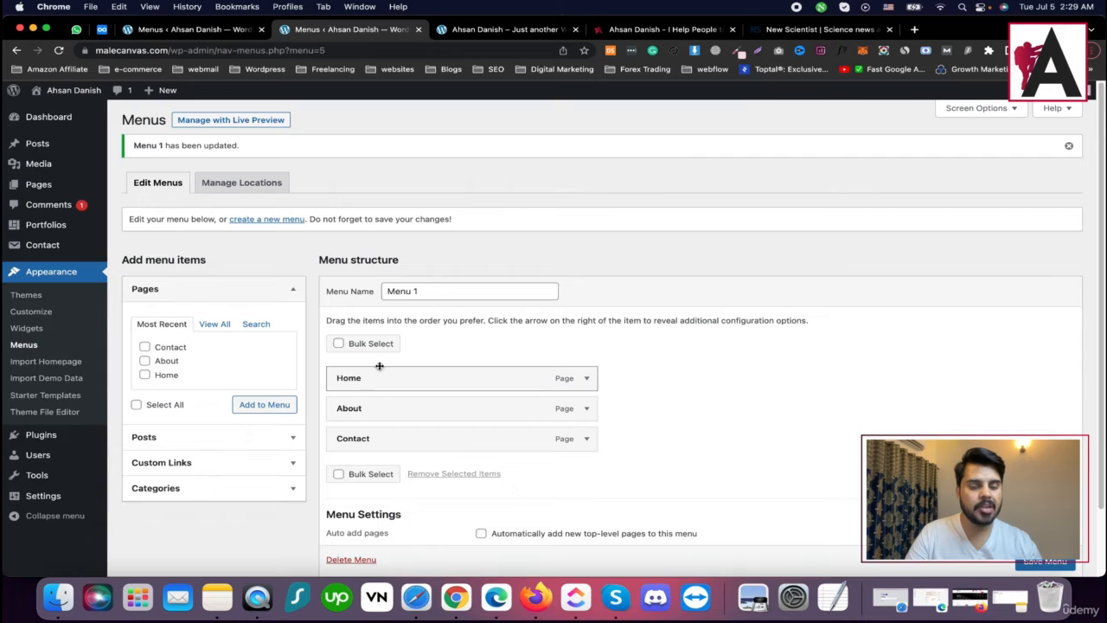
Step: Nest About and Contact as sub items under Home in Menu 1 and save the menu
{"action": "left_click", "coordinate": [518, 31]}
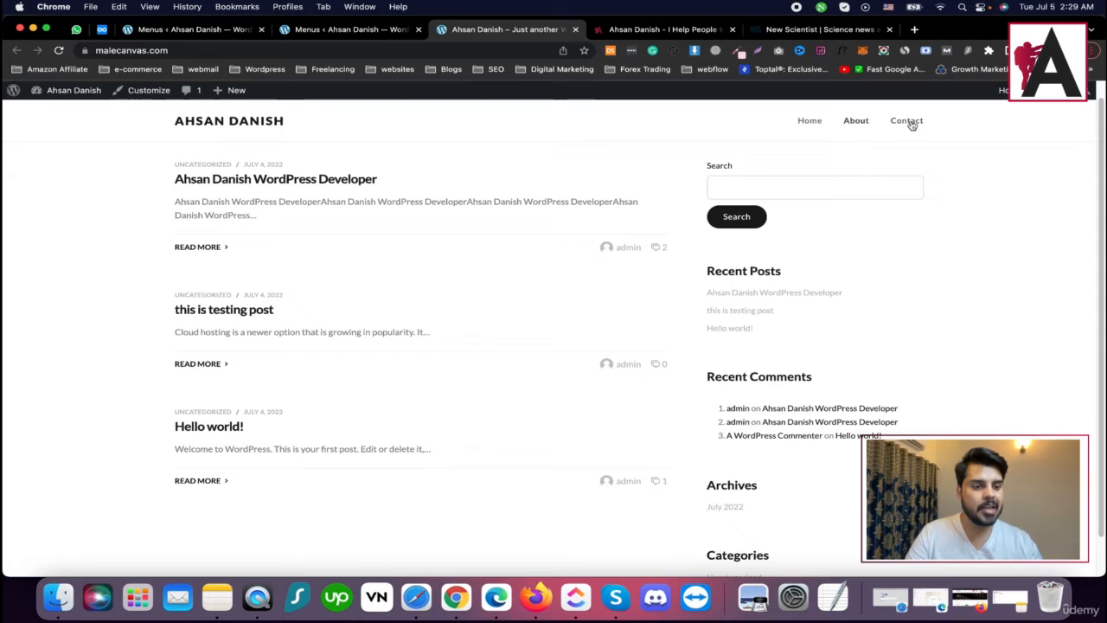
{"action": "left_click", "coordinate": [350, 29]}
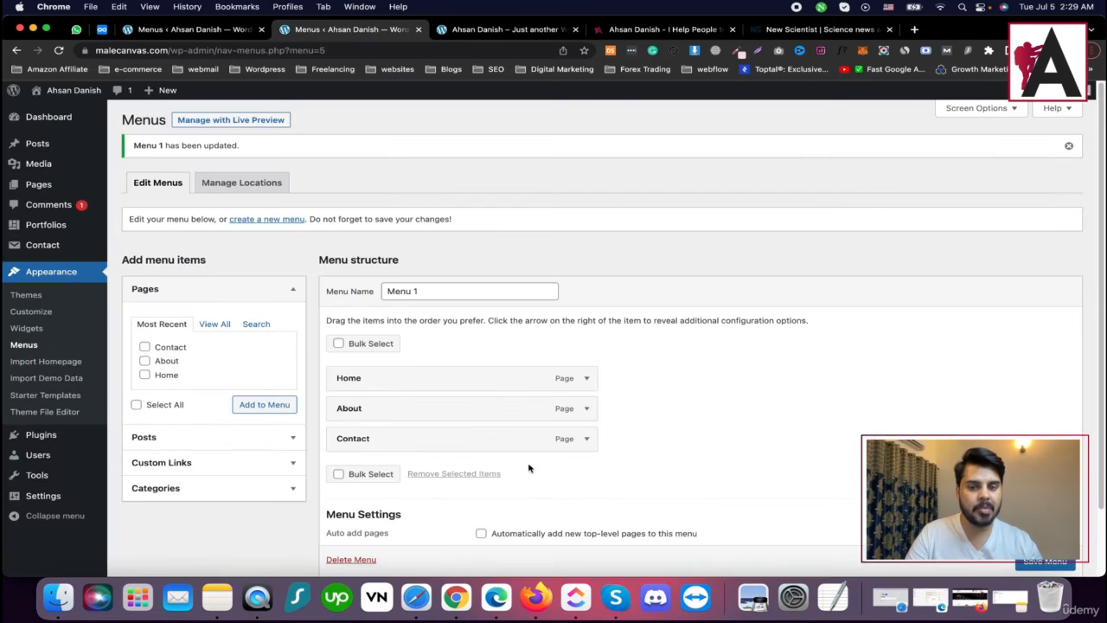
{"action": "left_click_drag", "start_coordinate": [400, 417], "coordinate": [438, 430]}
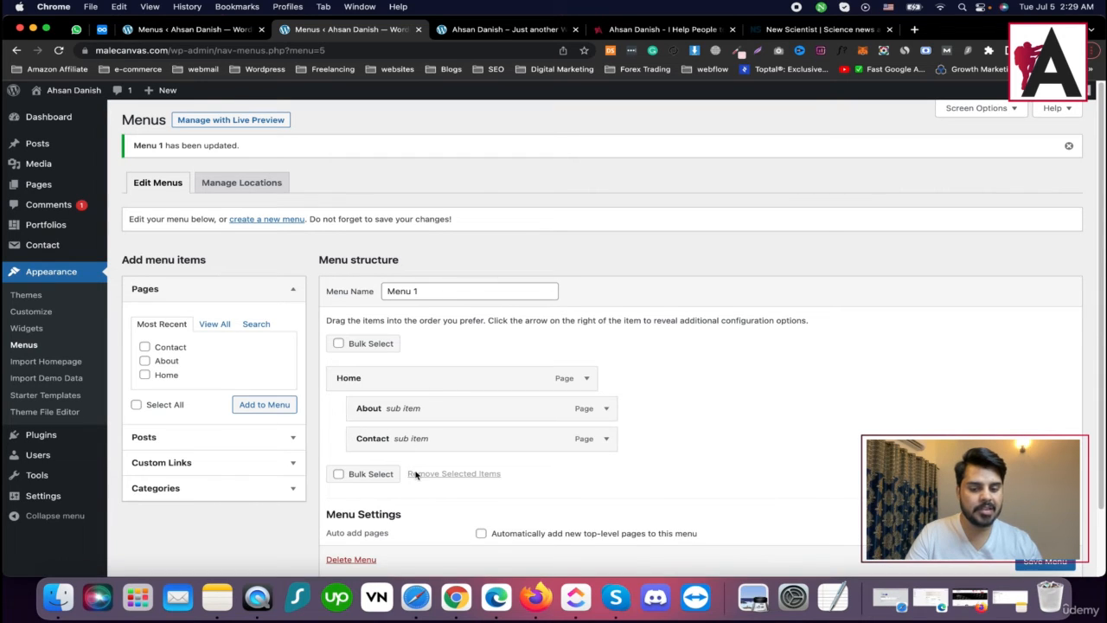
{"action": "left_click", "coordinate": [1048, 562]}
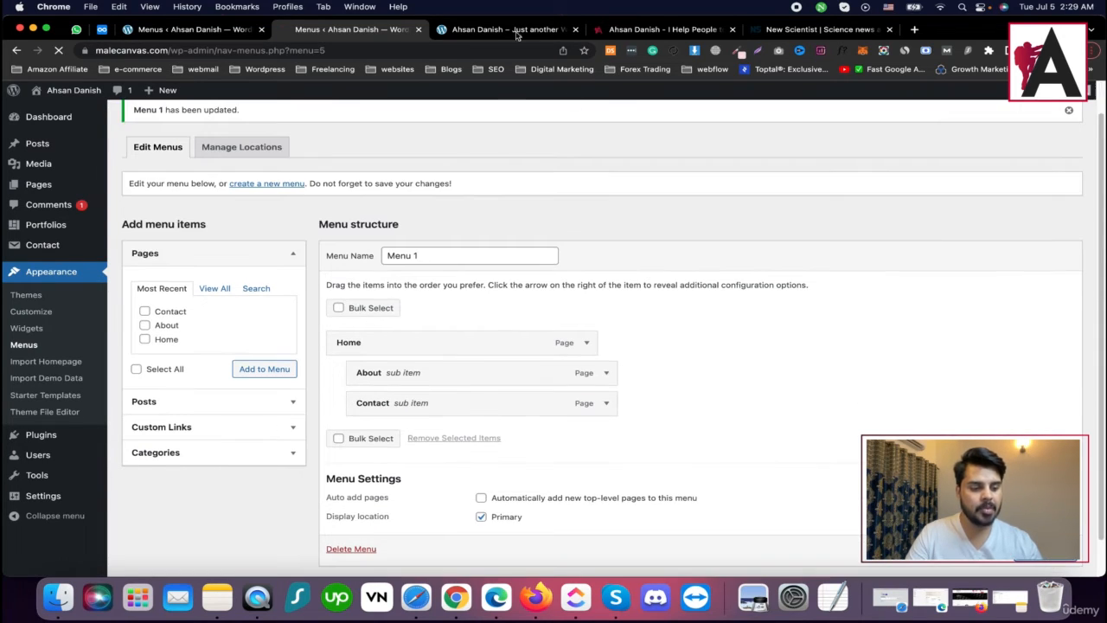
Step: Reload the live site to examine the submenu under Home in the header, and look at the course outline in Dynalist
{"action": "left_click", "coordinate": [512, 30]}
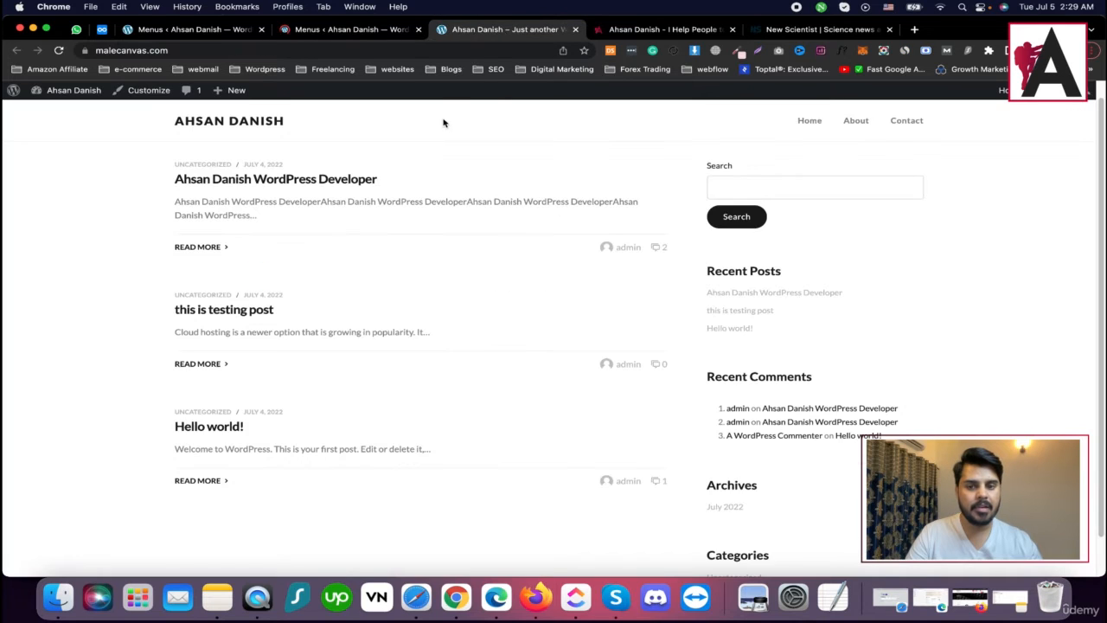
{"action": "left_click", "coordinate": [59, 50]}
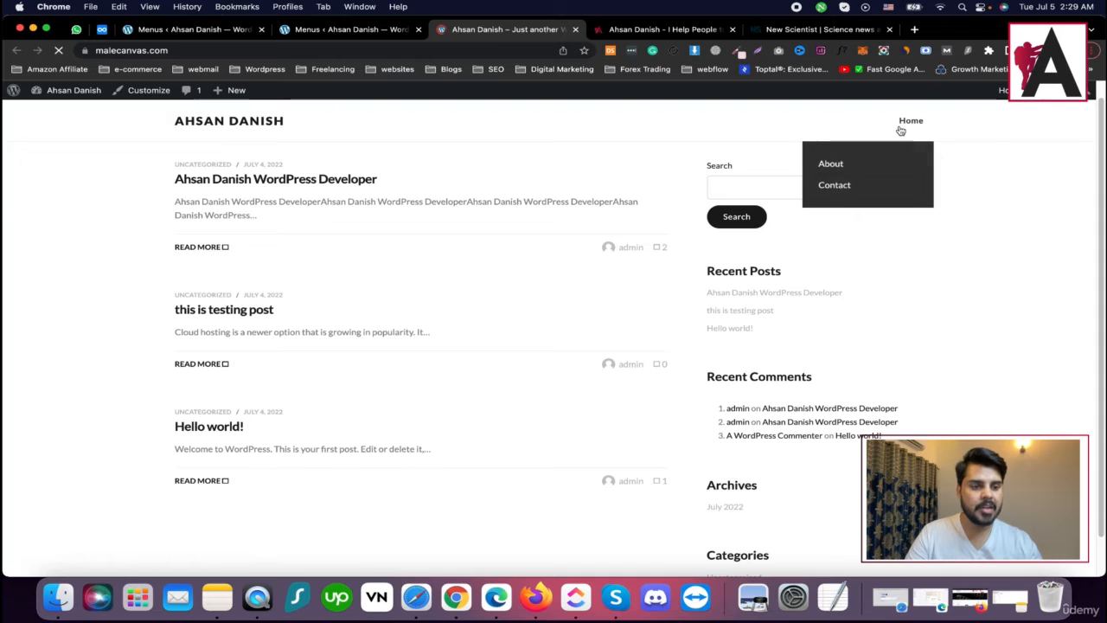
{"action": "mouse_move", "coordinate": [908, 120]}
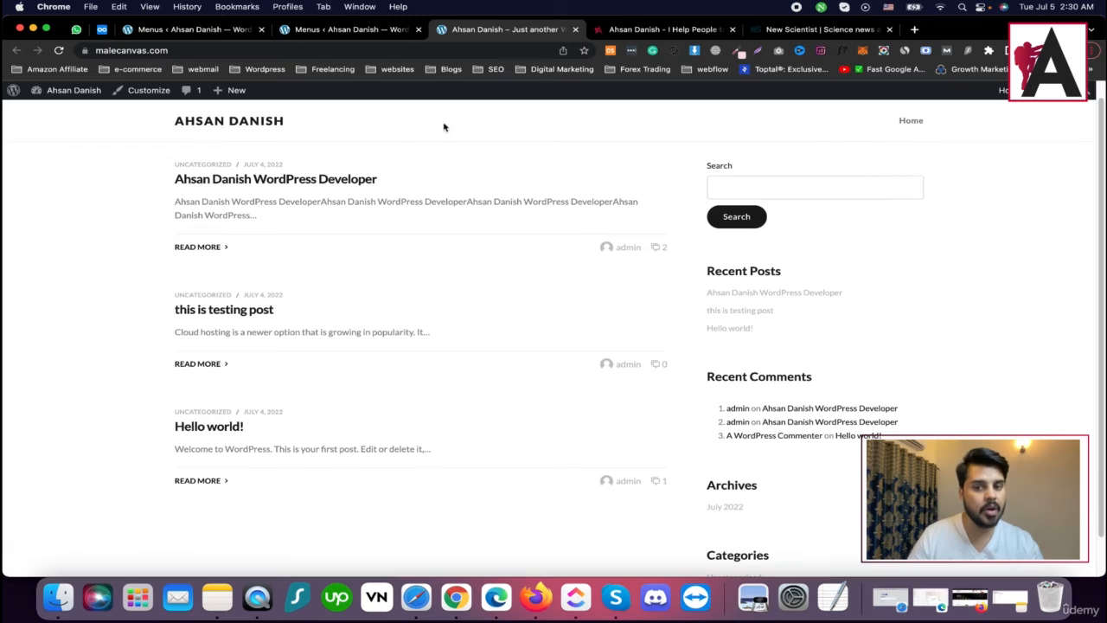
{"action": "mouse_move", "coordinate": [906, 121]}
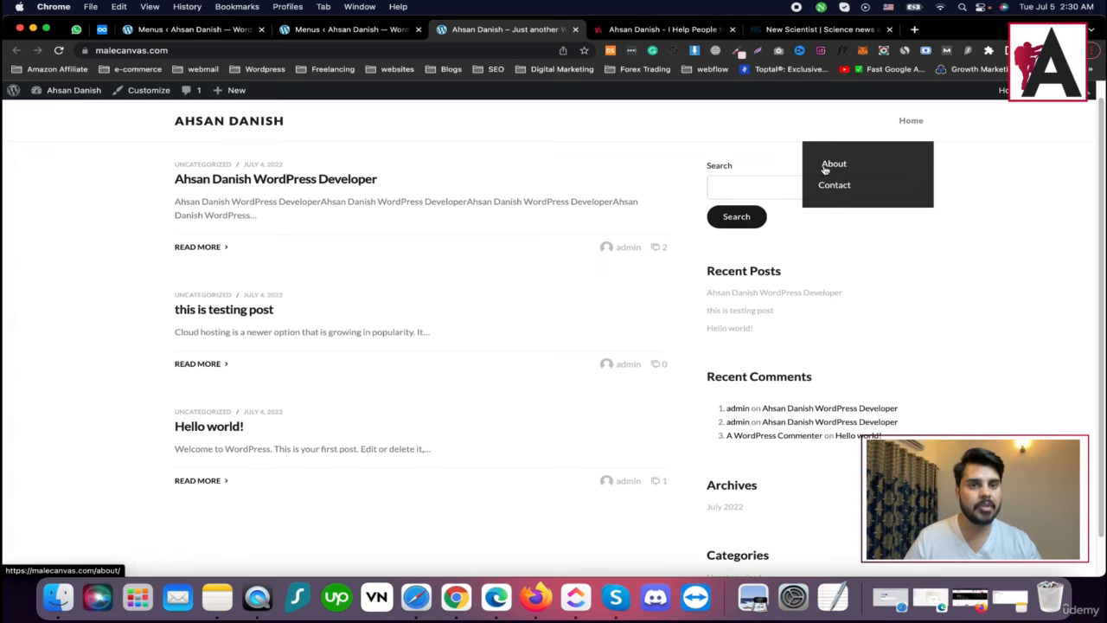
{"action": "left_click", "coordinate": [102, 29]}
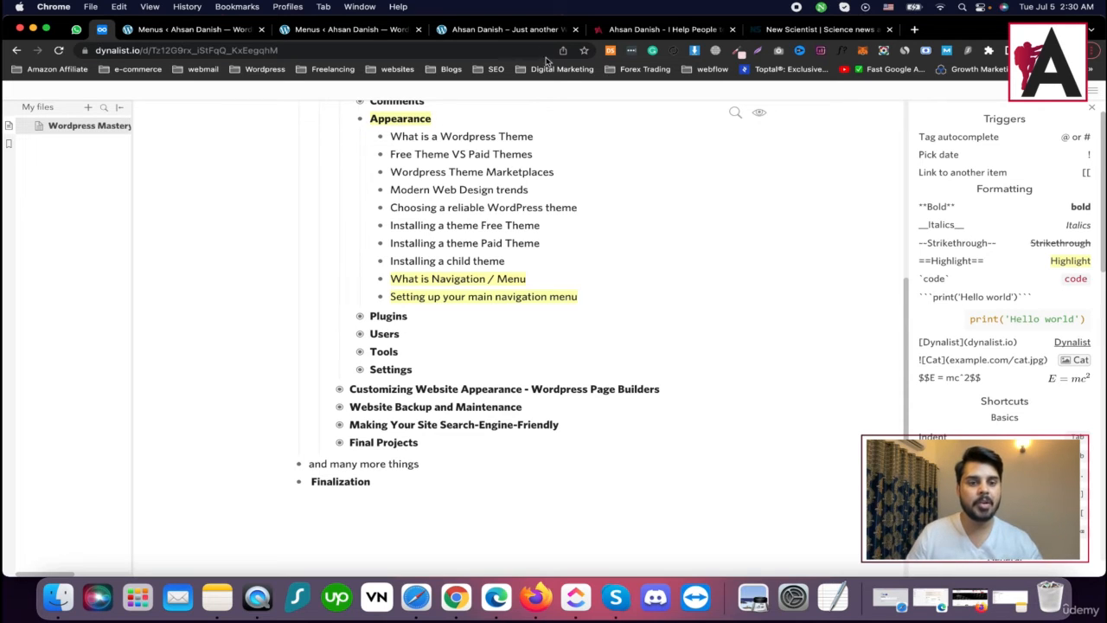
Step: Add the technology category to Menu 1 as a top-level item and save the menu
{"action": "left_click", "coordinate": [317, 32]}
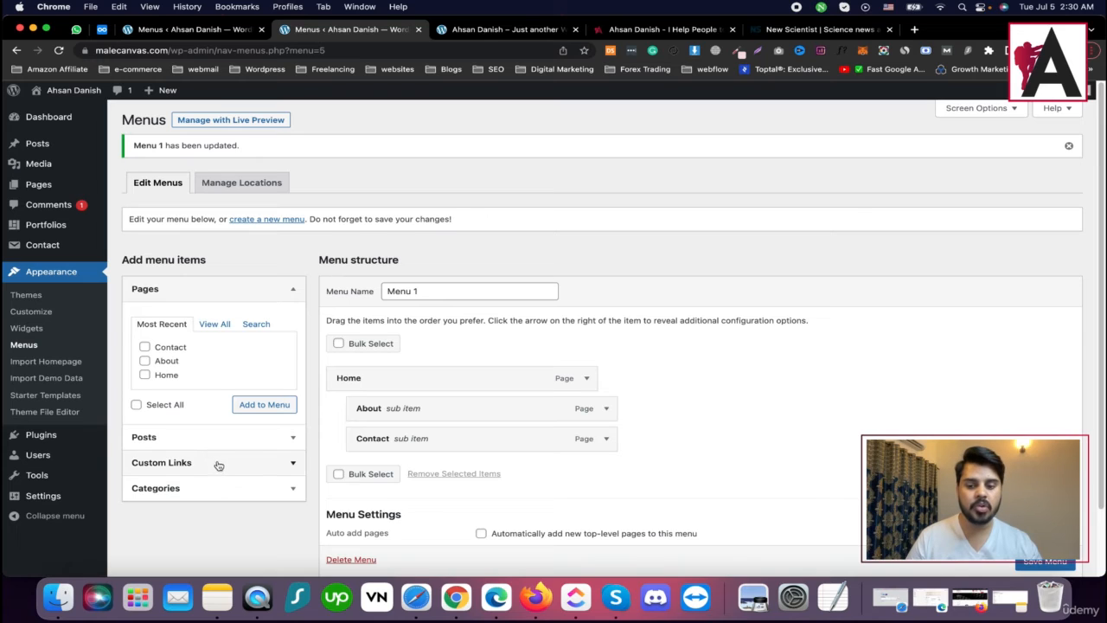
{"action": "left_click", "coordinate": [223, 487]}
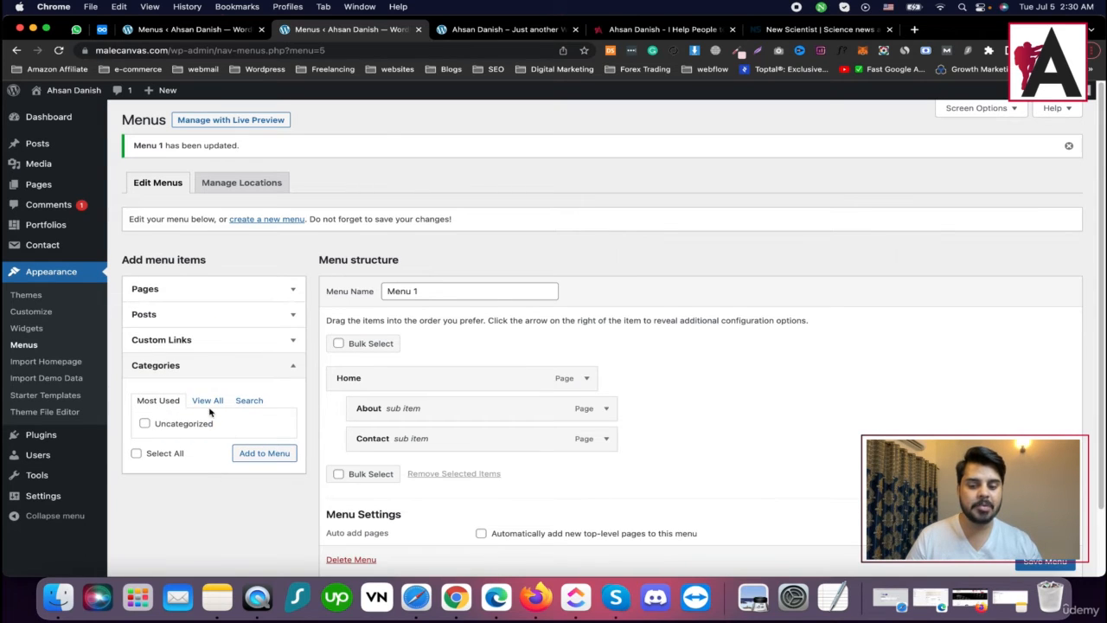
{"action": "left_click", "coordinate": [208, 404]}
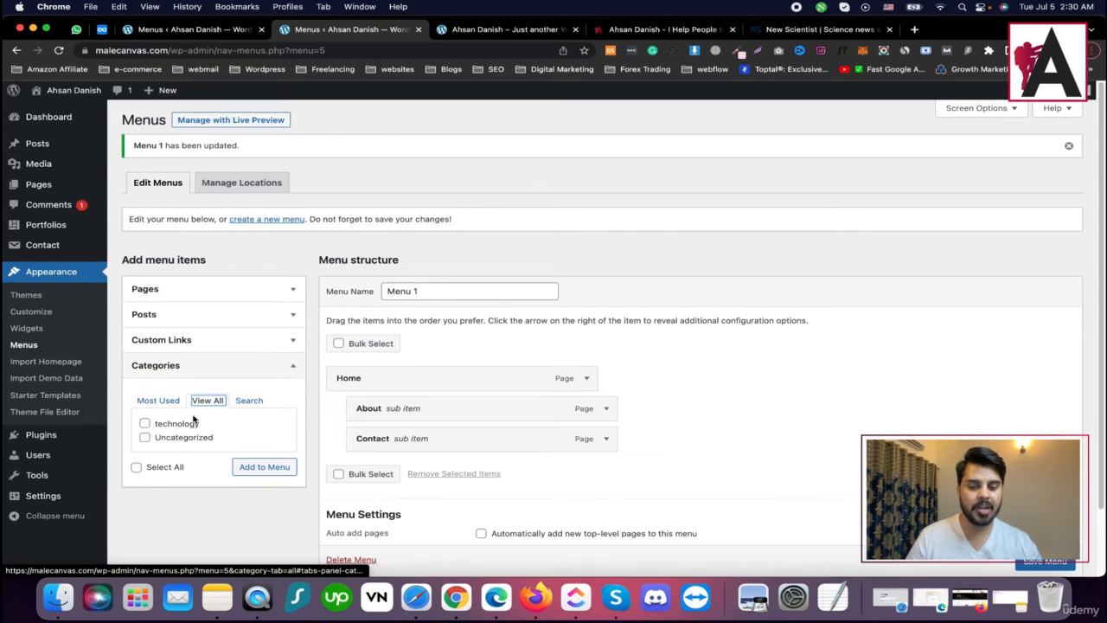
{"action": "left_click", "coordinate": [145, 424]}
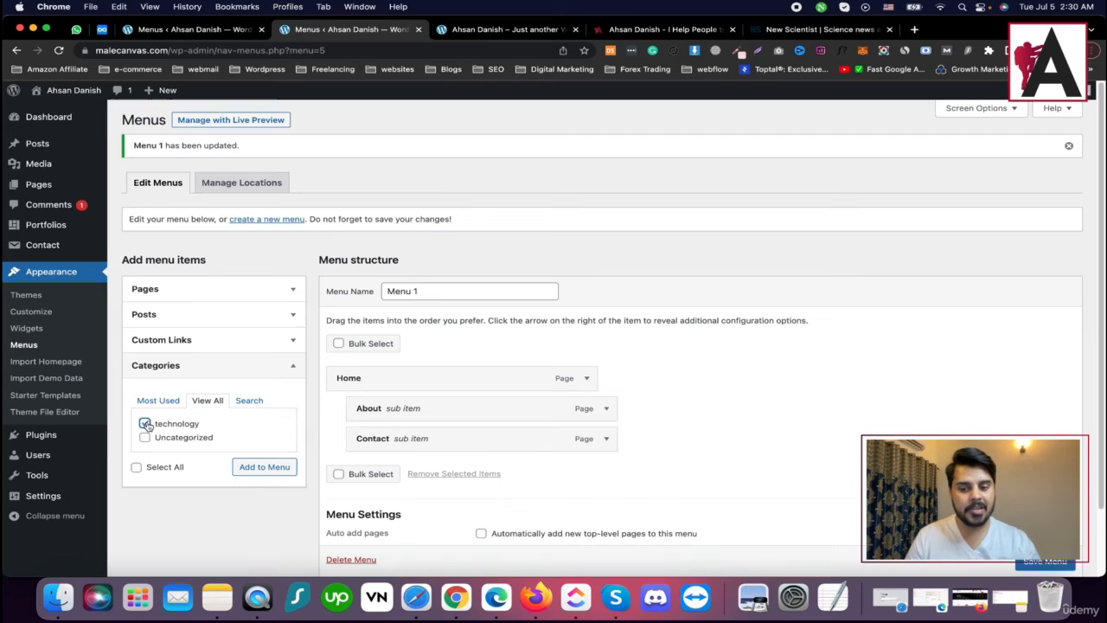
{"action": "left_click", "coordinate": [268, 466]}
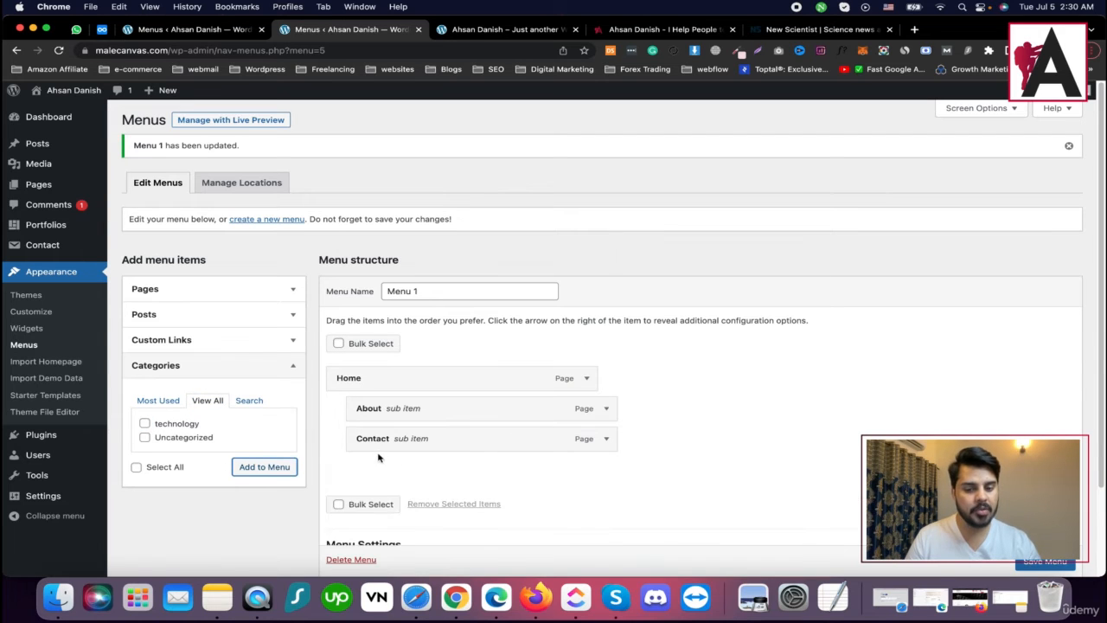
{"action": "left_click", "coordinate": [1053, 566]}
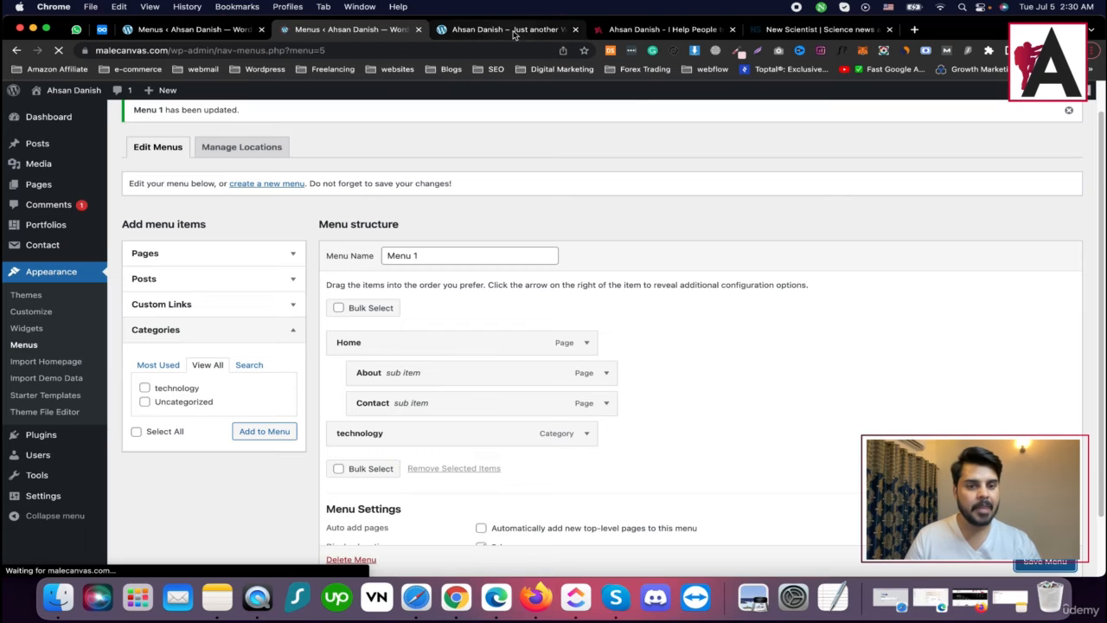
Step: Reload the live site and view the technology category page from the header menu
{"action": "left_click", "coordinate": [515, 34]}
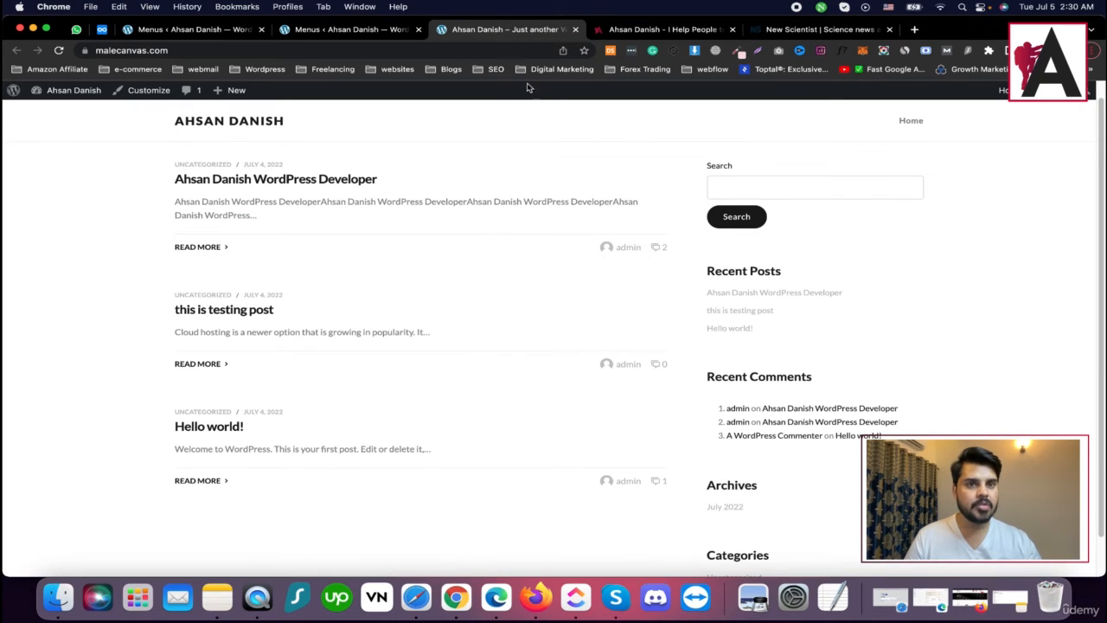
{"action": "left_click", "coordinate": [58, 50]}
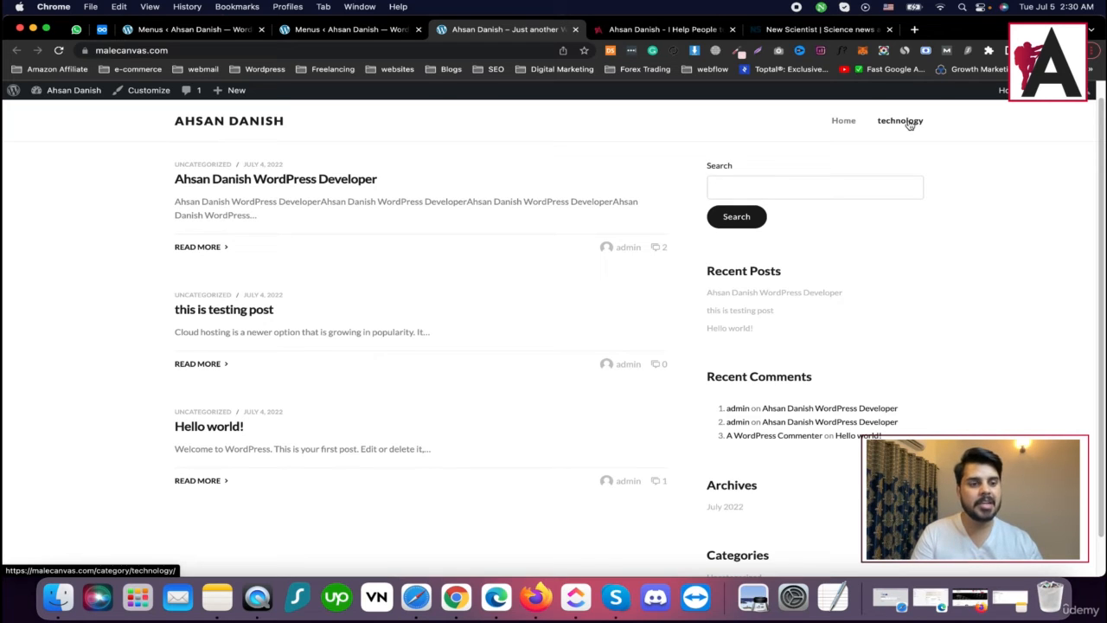
{"action": "left_click", "coordinate": [909, 125]}
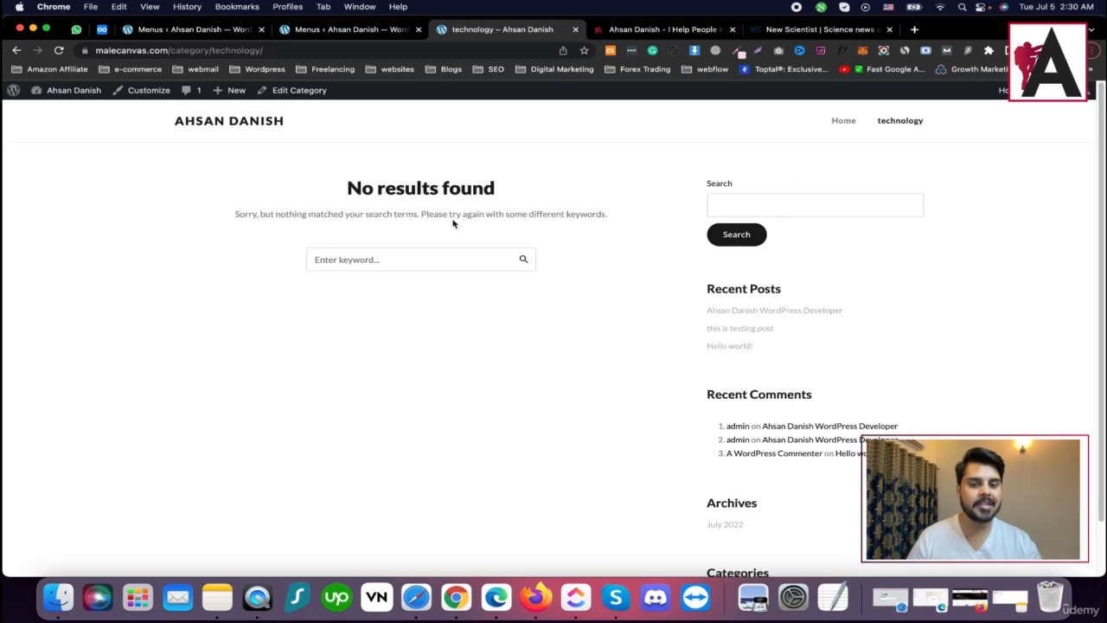
Step: Start a new post, leaving the old unsaved menu page, and title it "tech testing post"
{"action": "left_click", "coordinate": [190, 29]}
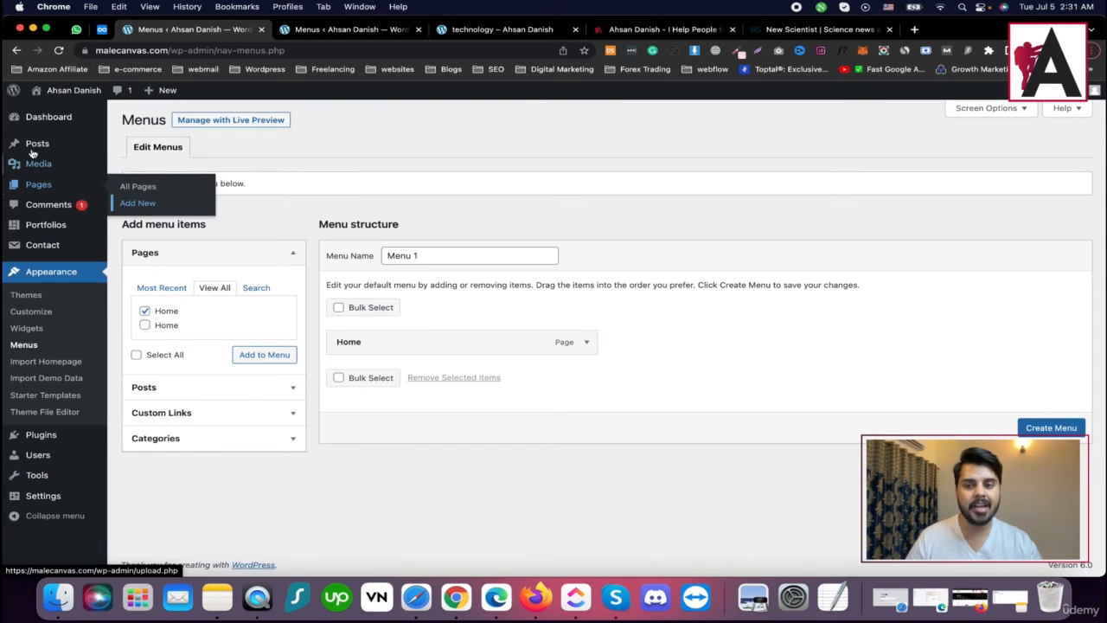
{"action": "left_click", "coordinate": [156, 162]}
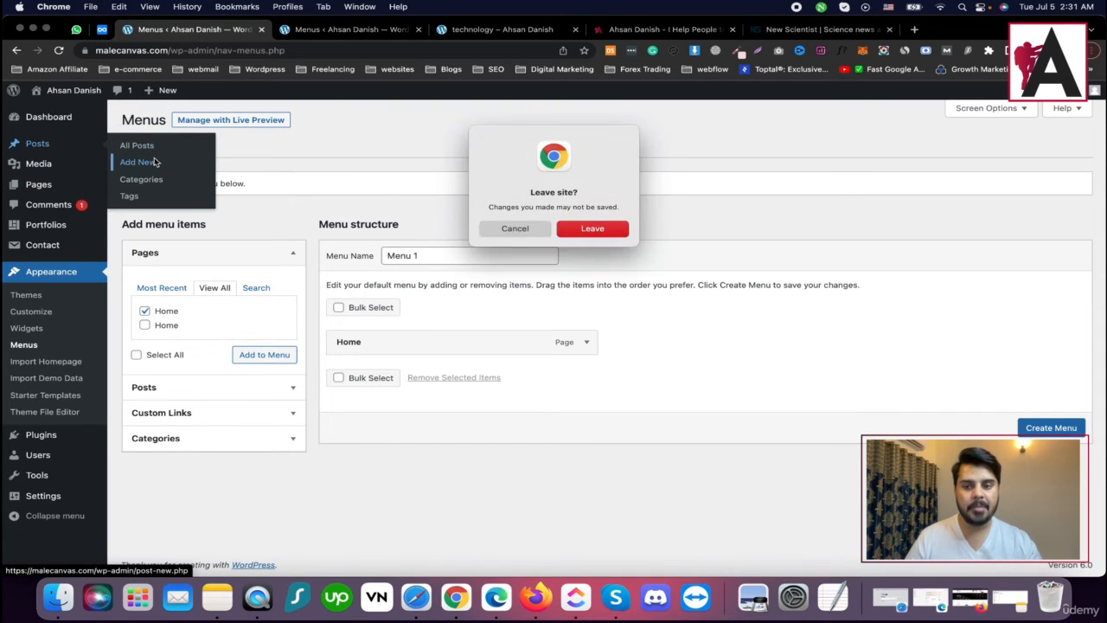
{"action": "left_click", "coordinate": [584, 230]}
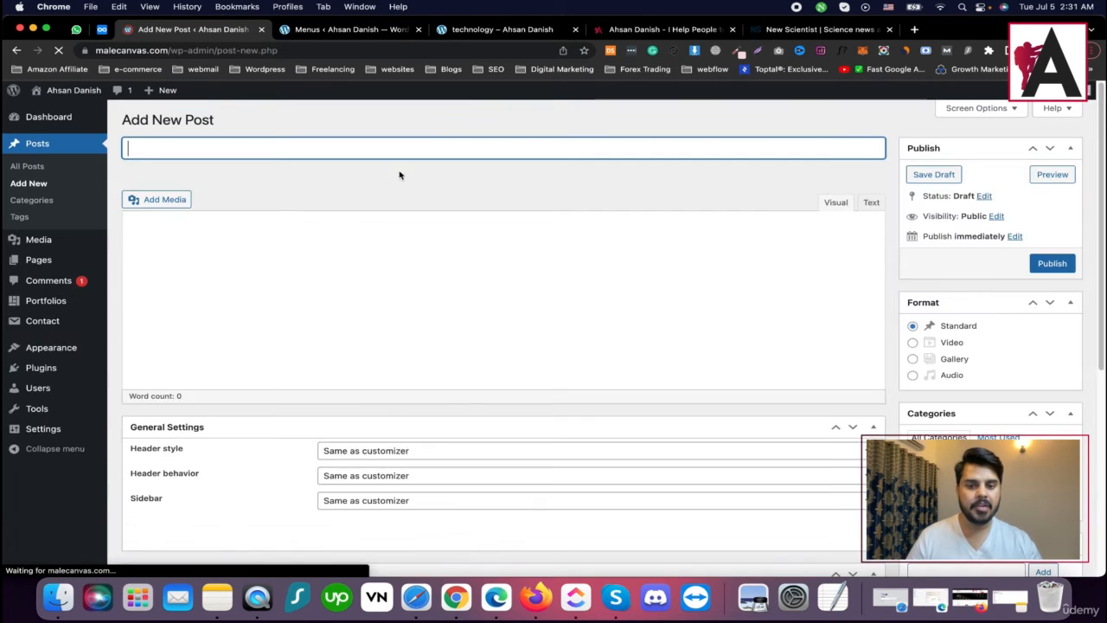
{"action": "type", "text": "tech "}
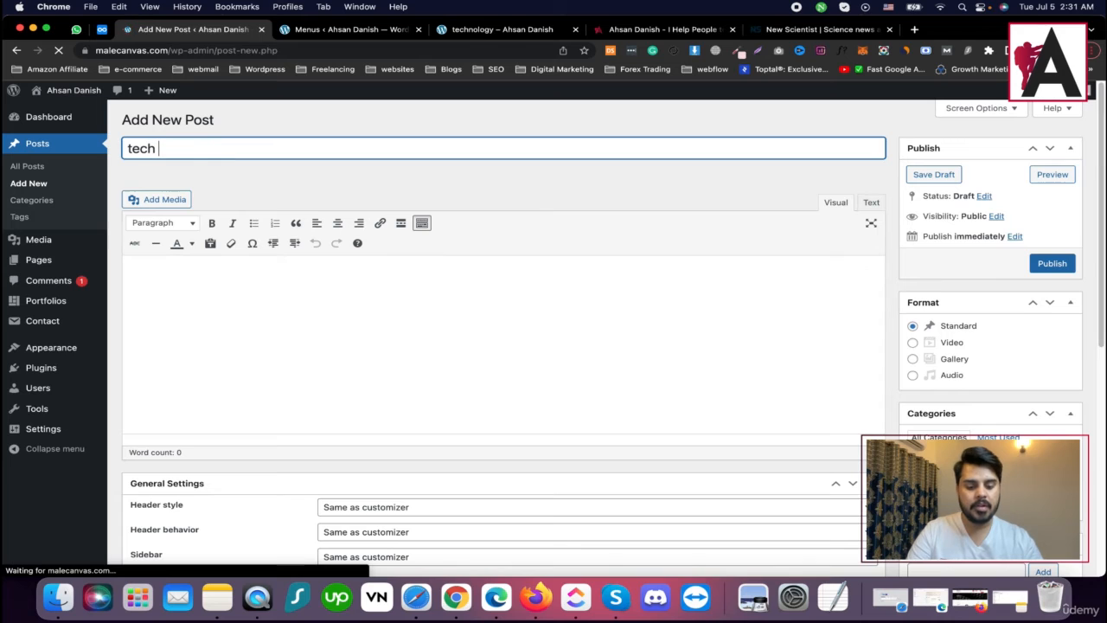
{"action": "type", "text": "testing post"}
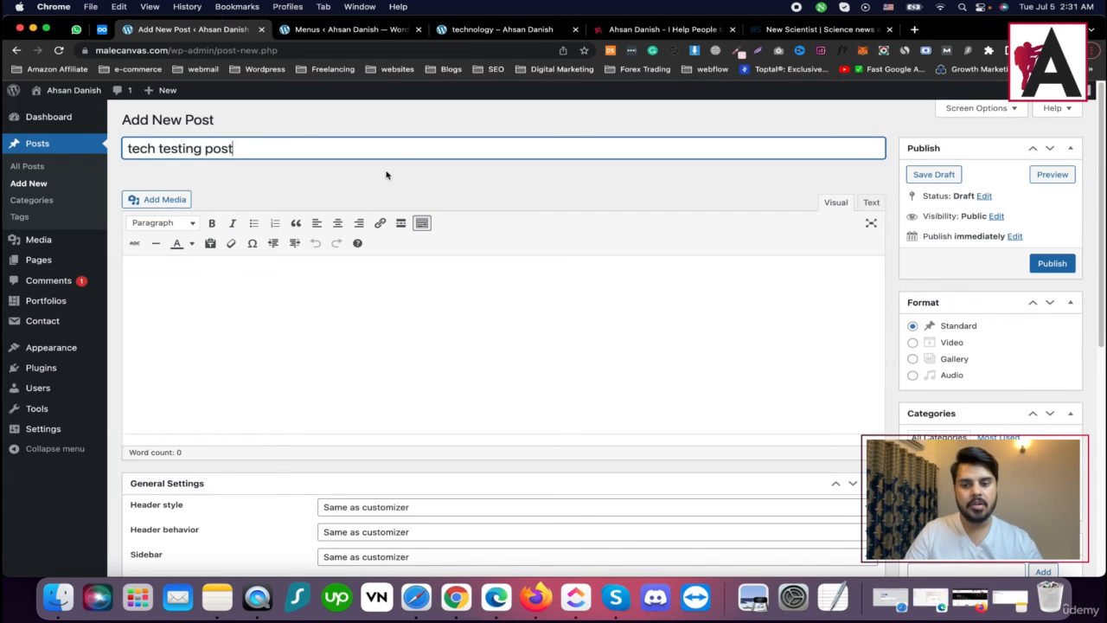
Step: Fill the post body with 13 copies of its title and assign the post to the technology category
{"action": "key", "text": "super+a"}
{"action": "key", "text": "super+c"}
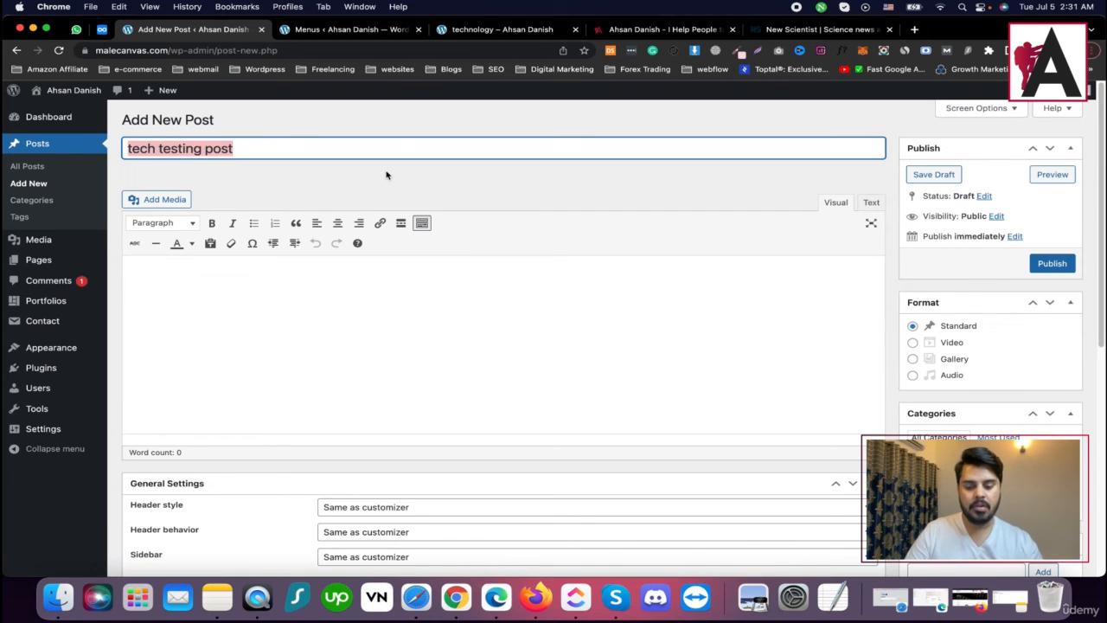
{"action": "left_click", "coordinate": [381, 315]}
{"action": "key", "text": "super+v"}
{"action": "key", "text": "super+v"}
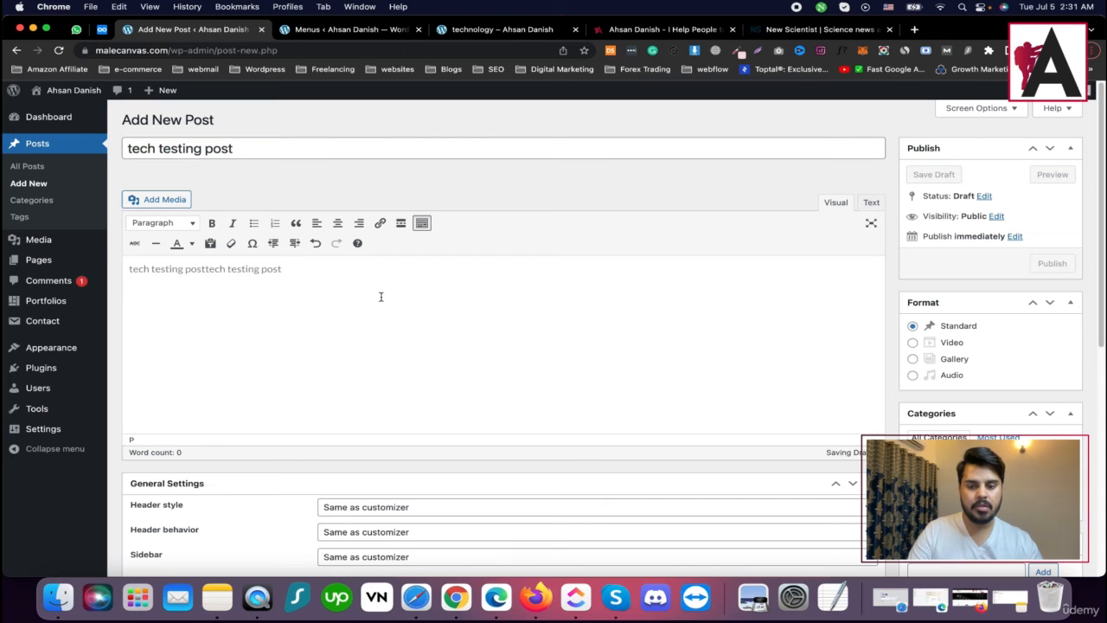
{"action": "key", "text": "super+v"}
{"action": "key", "text": "super+v"}
{"action": "key", "text": "super+v"}
{"action": "key", "text": "super+v"}
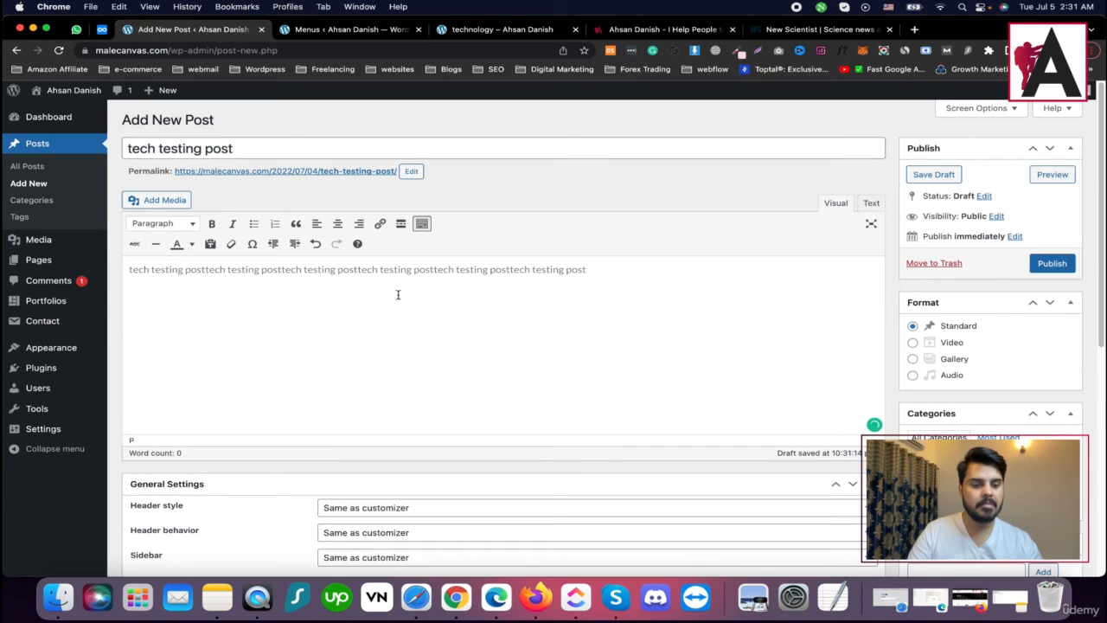
{"action": "key", "text": "super+v"}
{"action": "key", "text": "super+v"}
{"action": "key", "text": "super+v"}
{"action": "key", "text": "super+v"}
{"action": "key", "text": "super+v"}
{"action": "key", "text": "super+v"}
{"action": "key", "text": "super+v"}
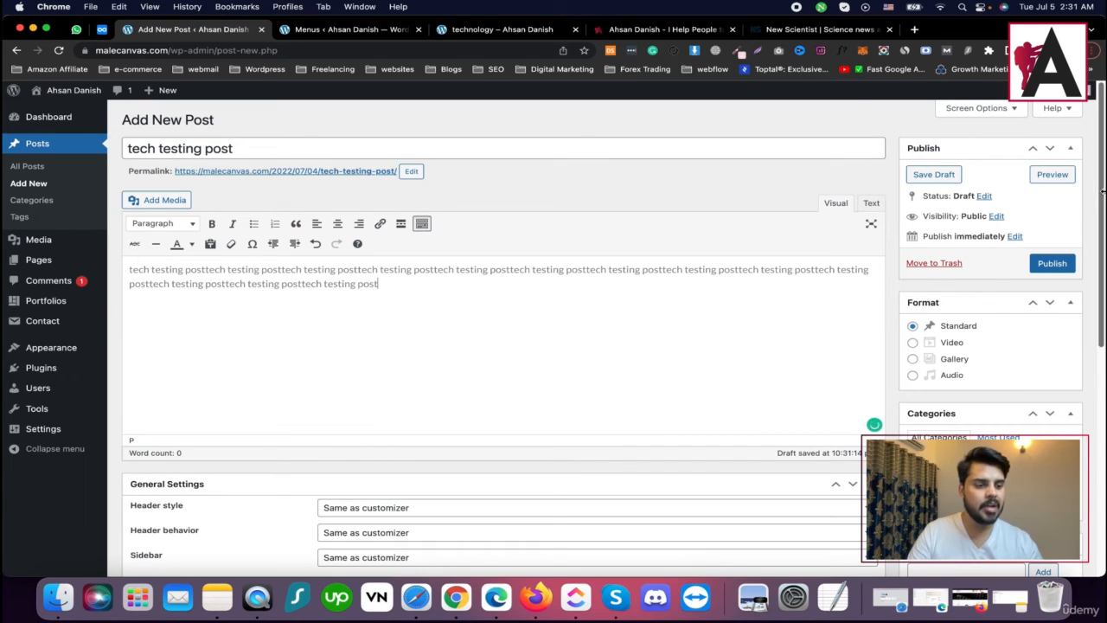
{"action": "scroll", "coordinate": [1038, 259], "scroll_direction": "down", "scroll_amount": 5}
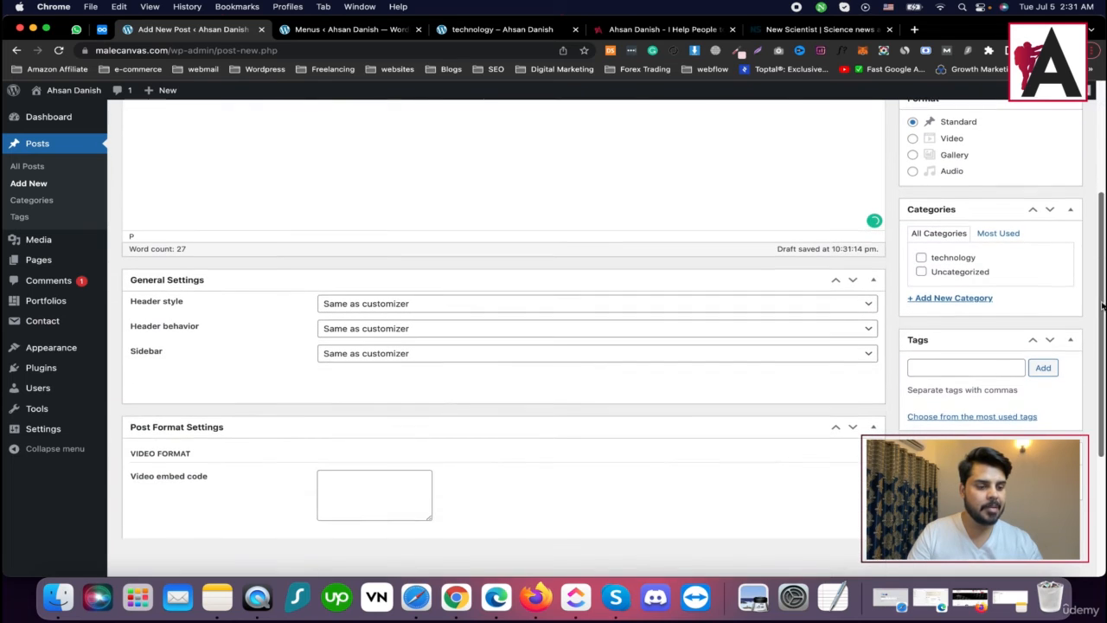
{"action": "left_click", "coordinate": [921, 258]}
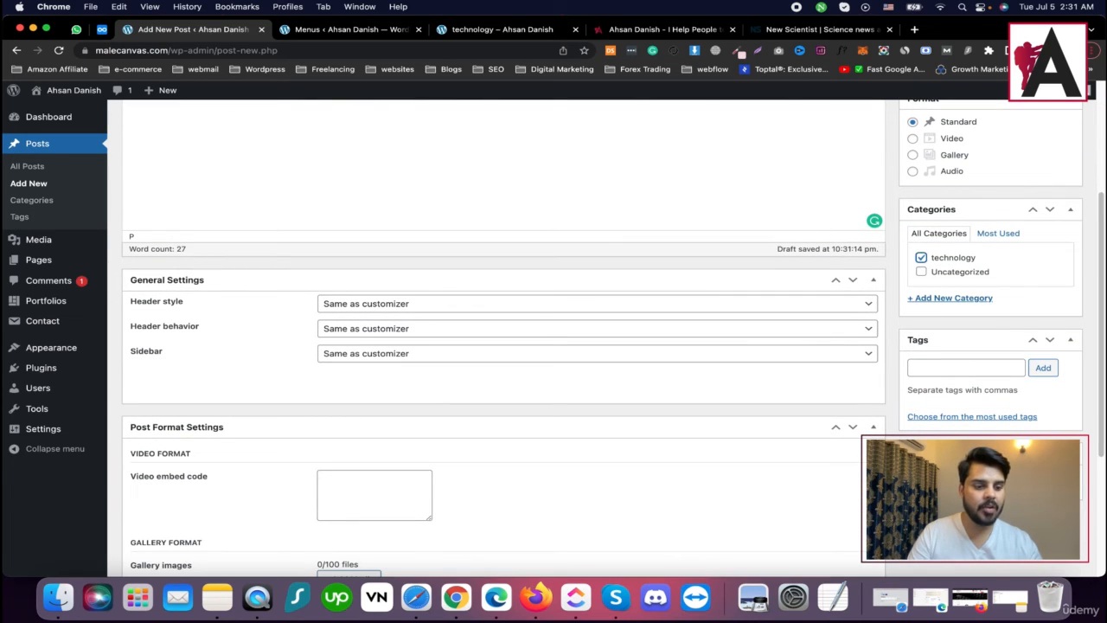
Step: Upload cat-g6b0b4a5a4_1920.jpg from Downloads as the featured image and publish the post
{"action": "left_click", "coordinate": [946, 481]}
{"action": "left_click", "coordinate": [47, 147]}
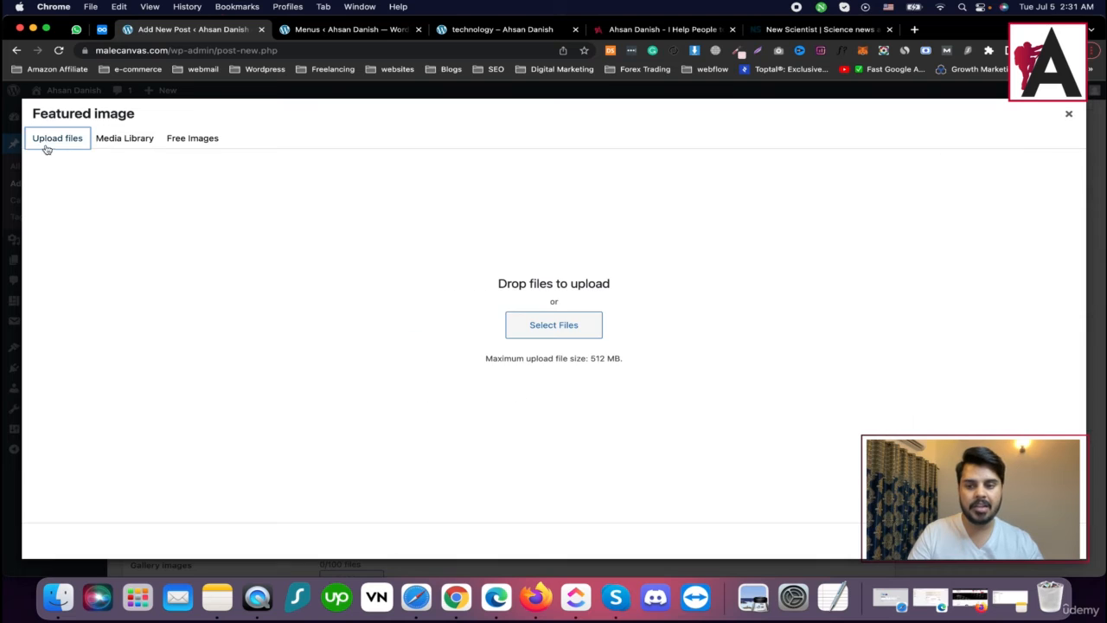
{"action": "left_click", "coordinate": [532, 317]}
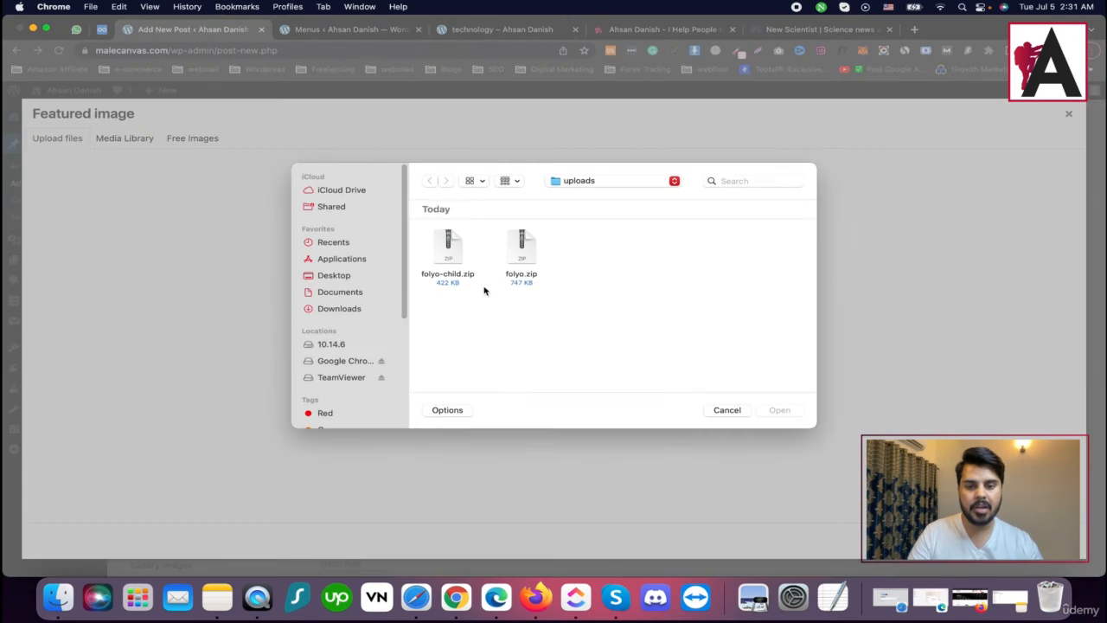
{"action": "left_click", "coordinate": [353, 311]}
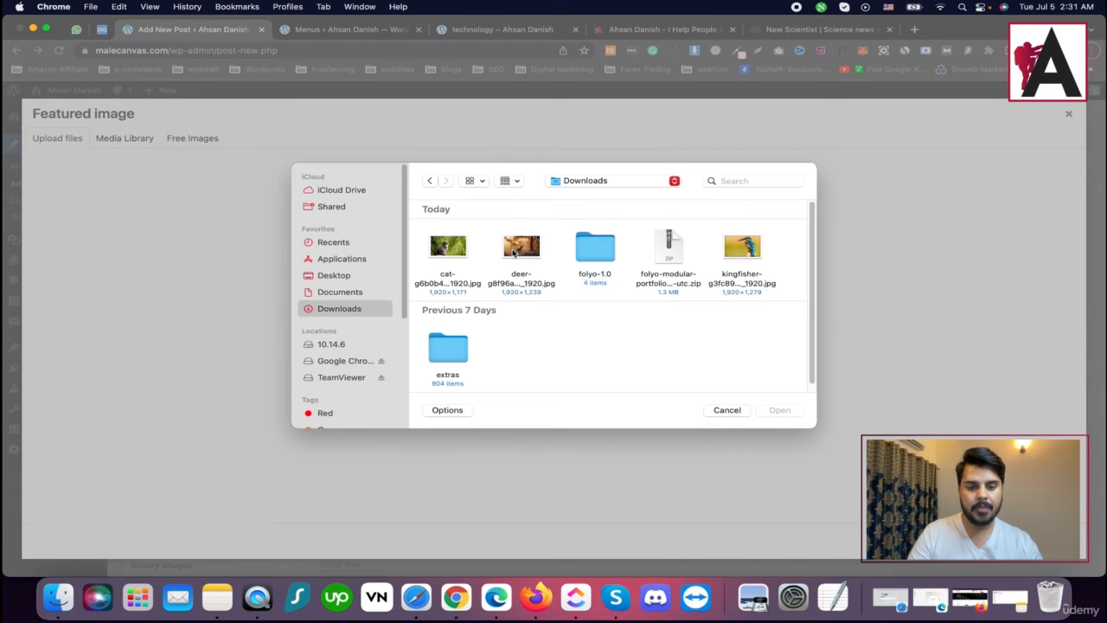
{"action": "left_click", "coordinate": [457, 252]}
{"action": "left_click", "coordinate": [779, 410]}
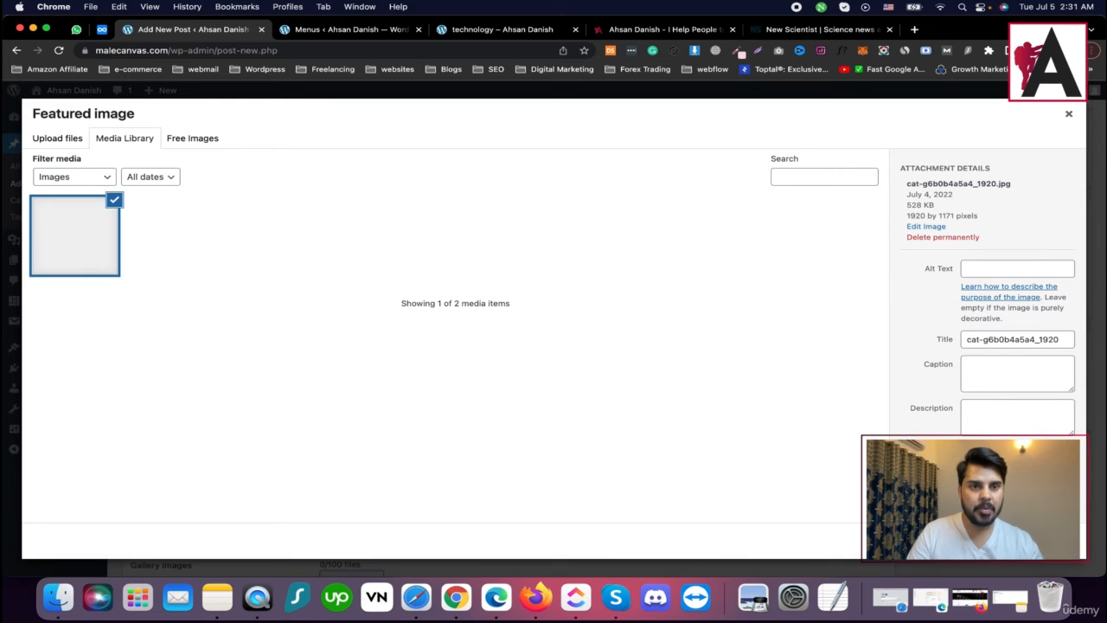
{"action": "left_click", "coordinate": [1028, 541]}
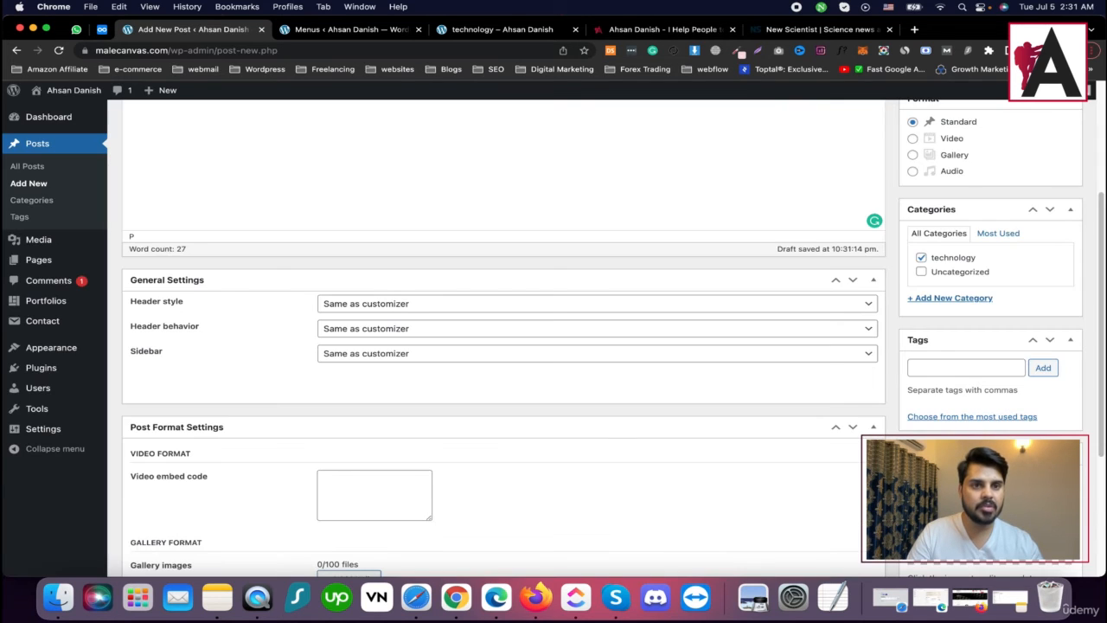
{"action": "left_click_drag", "start_coordinate": [1098, 348], "coordinate": [1094, 246]}
{"action": "left_click", "coordinate": [1050, 250]}
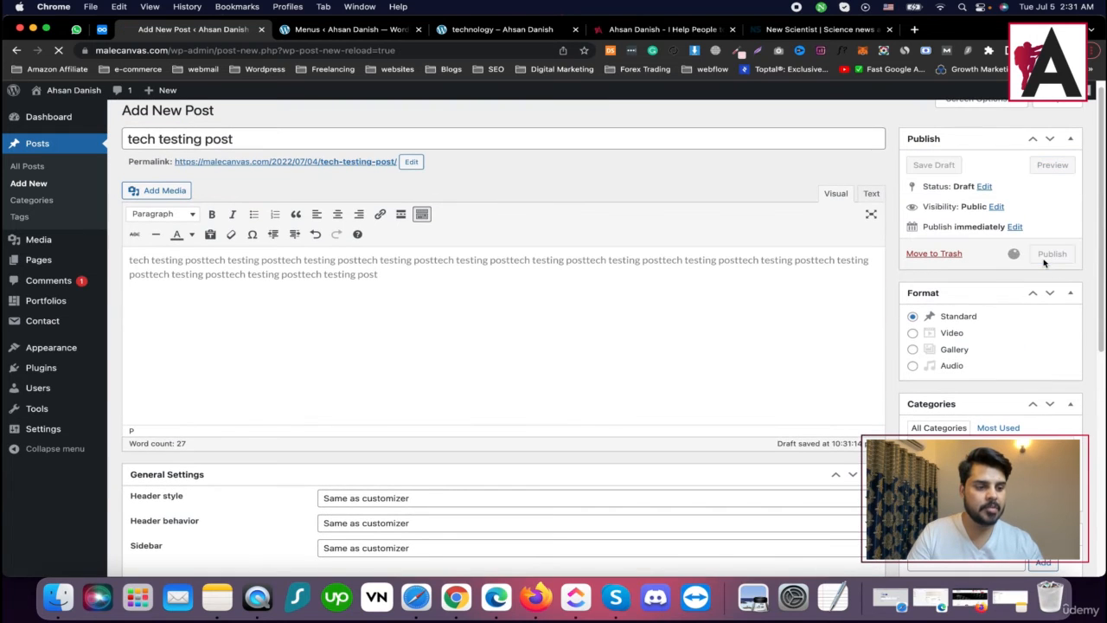
Step: Reload the technology category page on the live site and check the listing of the newly published post
{"action": "left_click", "coordinate": [484, 30]}
{"action": "left_click", "coordinate": [58, 50]}
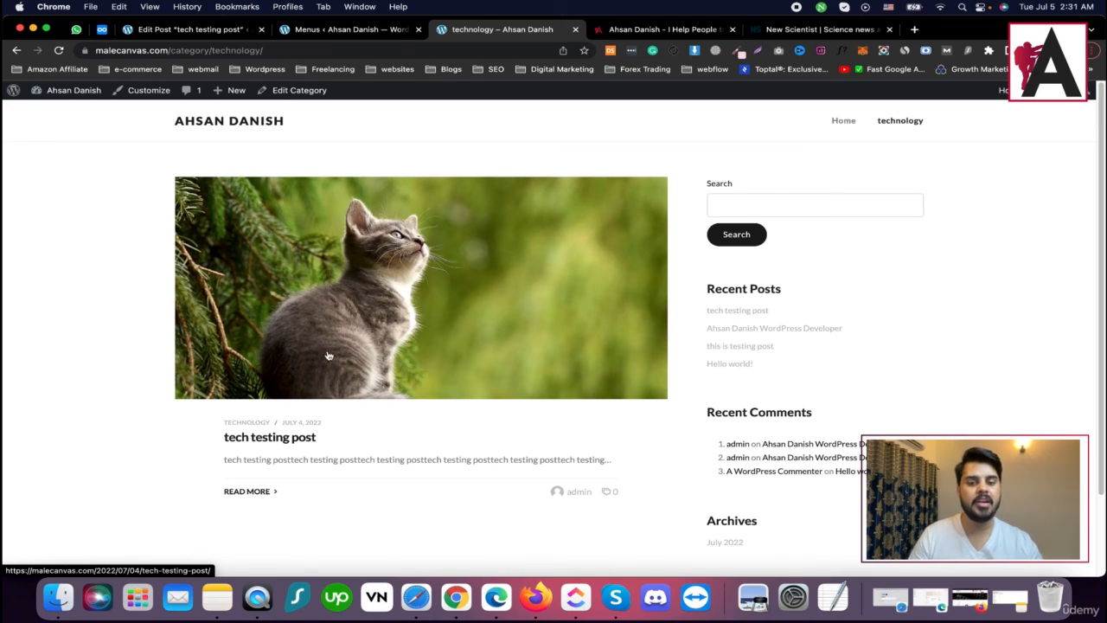
{"action": "left_click", "coordinate": [280, 439]}
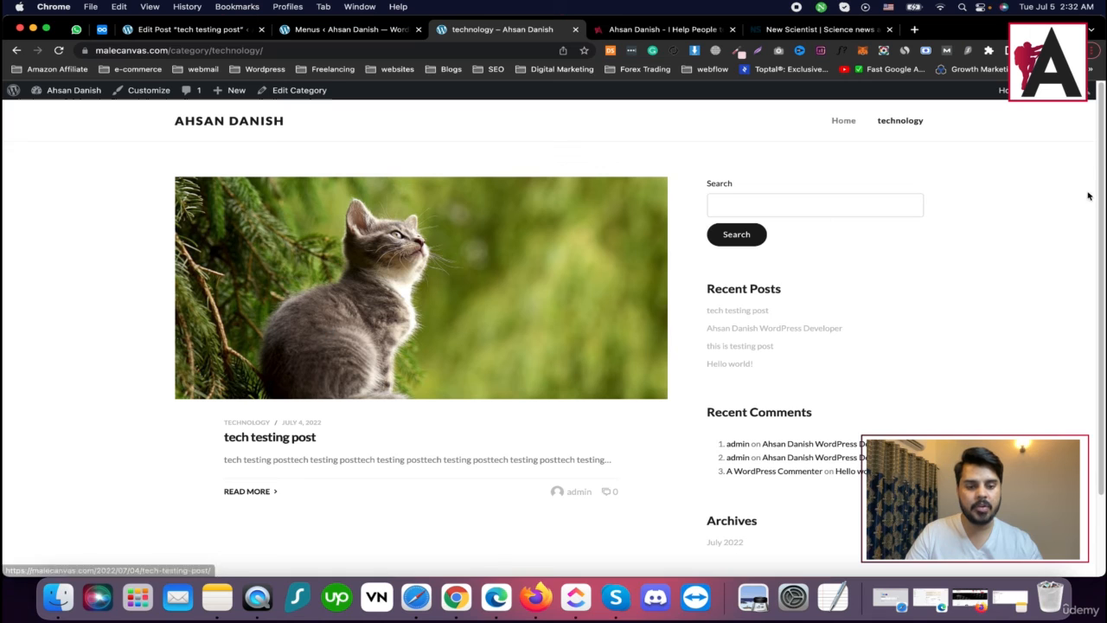
{"action": "scroll", "coordinate": [1091, 225], "scroll_direction": "down", "scroll_amount": 2}
{"action": "scroll", "coordinate": [1038, 207], "scroll_direction": "up", "scroll_amount": 2}
Step: Open the tech testing post in a new browser tab and review its featured image, body text and comment form
{"action": "right_click", "coordinate": [440, 300]}
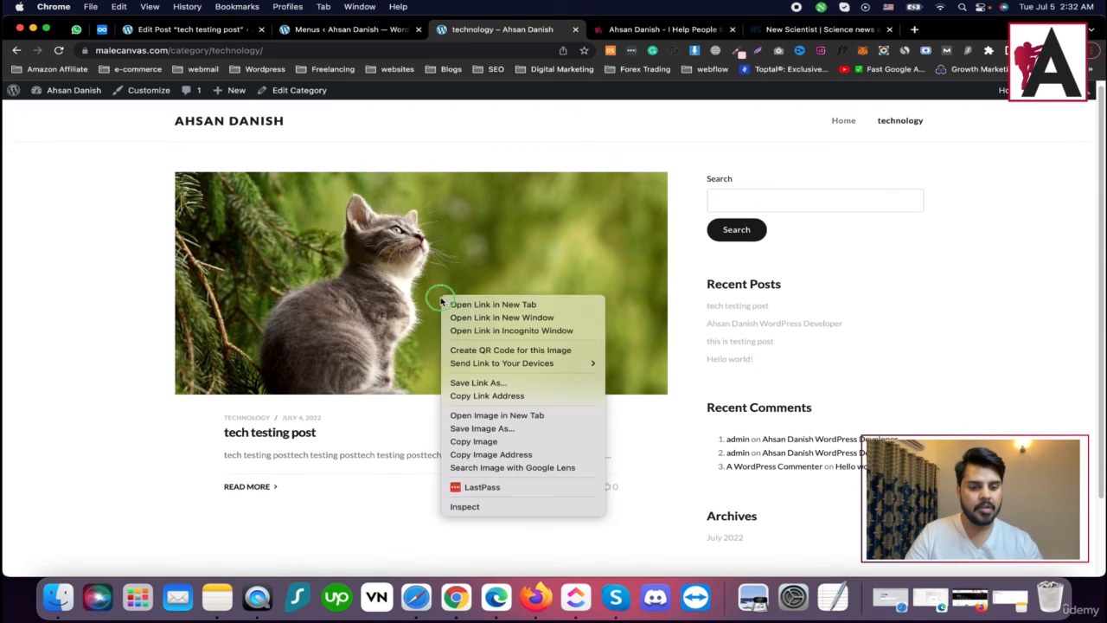
{"action": "left_click", "coordinate": [492, 304]}
{"action": "left_click", "coordinate": [640, 29]}
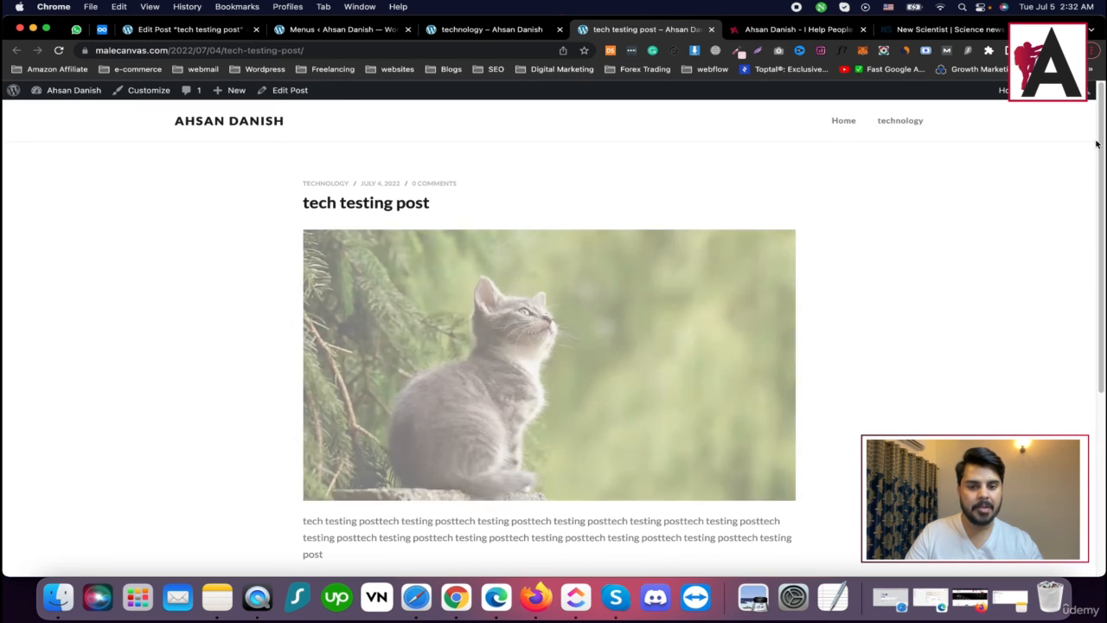
{"action": "left_click_drag", "start_coordinate": [1095, 143], "coordinate": [1080, 265]}
{"action": "left_click_drag", "start_coordinate": [295, 305], "coordinate": [467, 400]}
{"action": "left_click", "coordinate": [445, 481]}
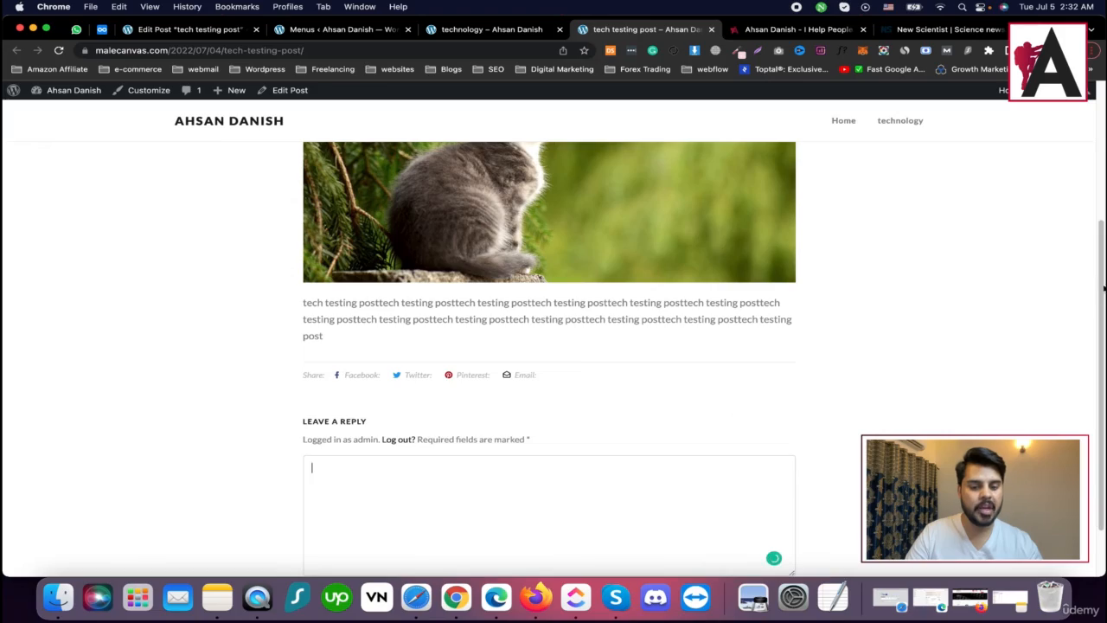
{"action": "left_click_drag", "start_coordinate": [1100, 317], "coordinate": [1100, 175]}
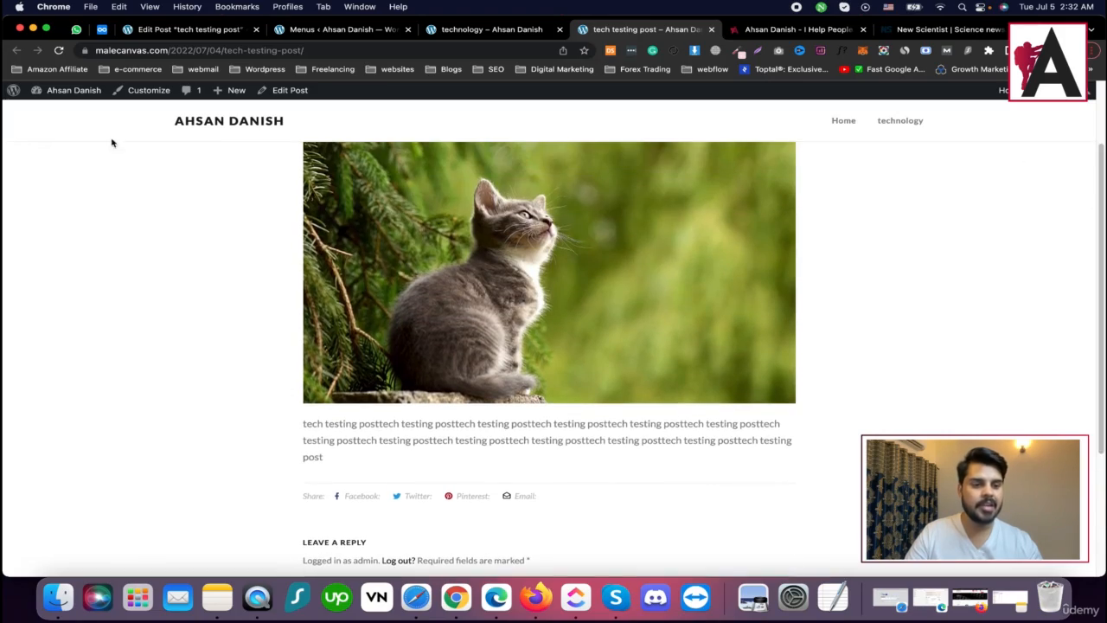